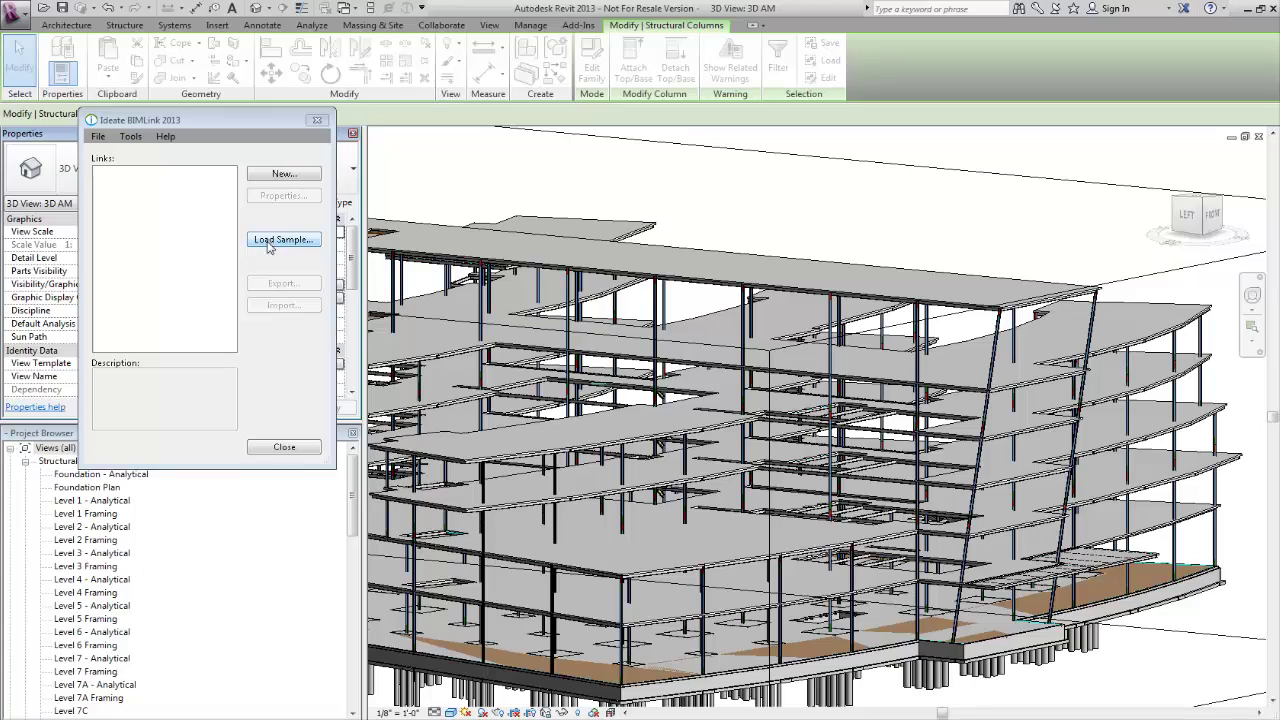
- Load the Structural_Columns-SWAP sample link from the Structural Links folder into BIMLink
left_click(268, 241)
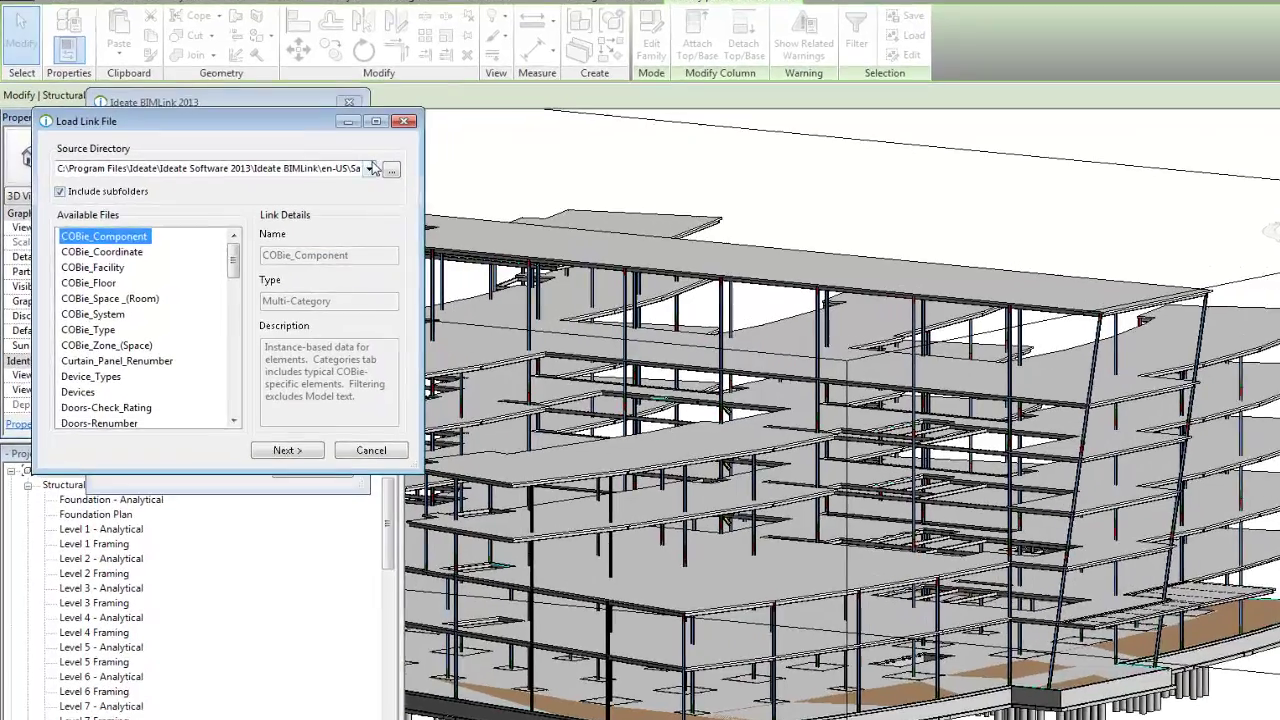
left_click(335, 179)
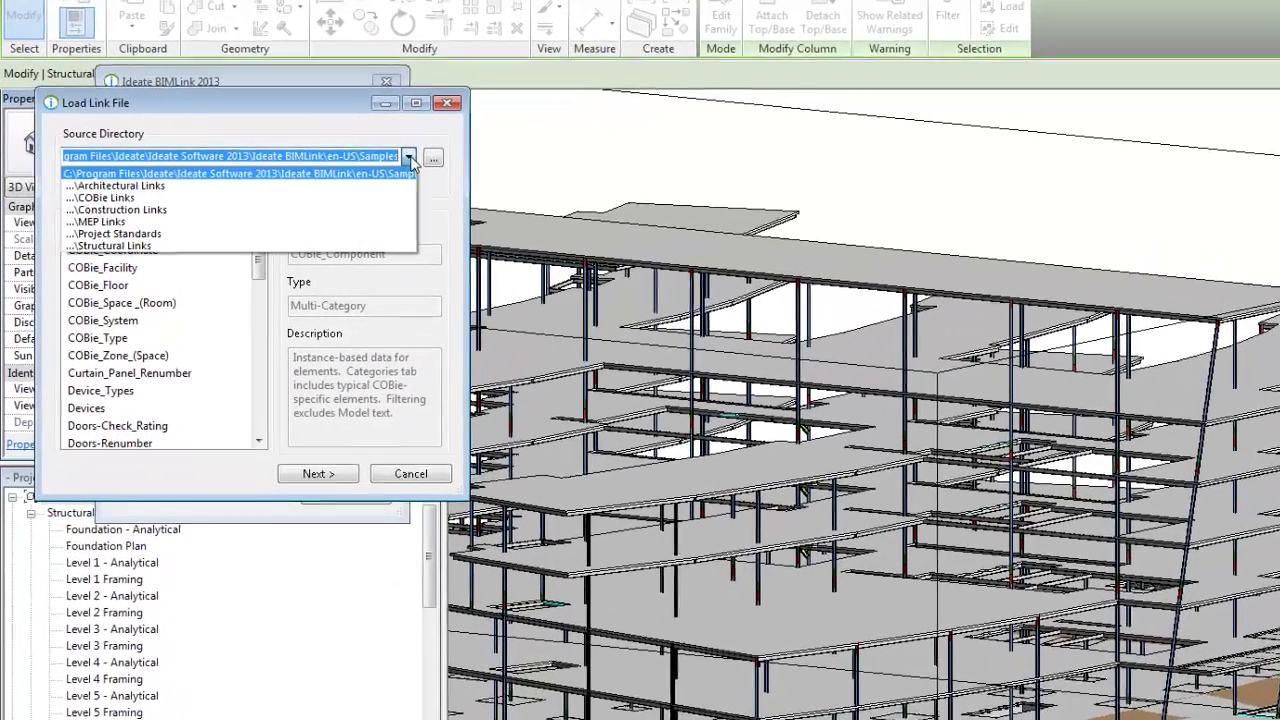
left_click(150, 245)
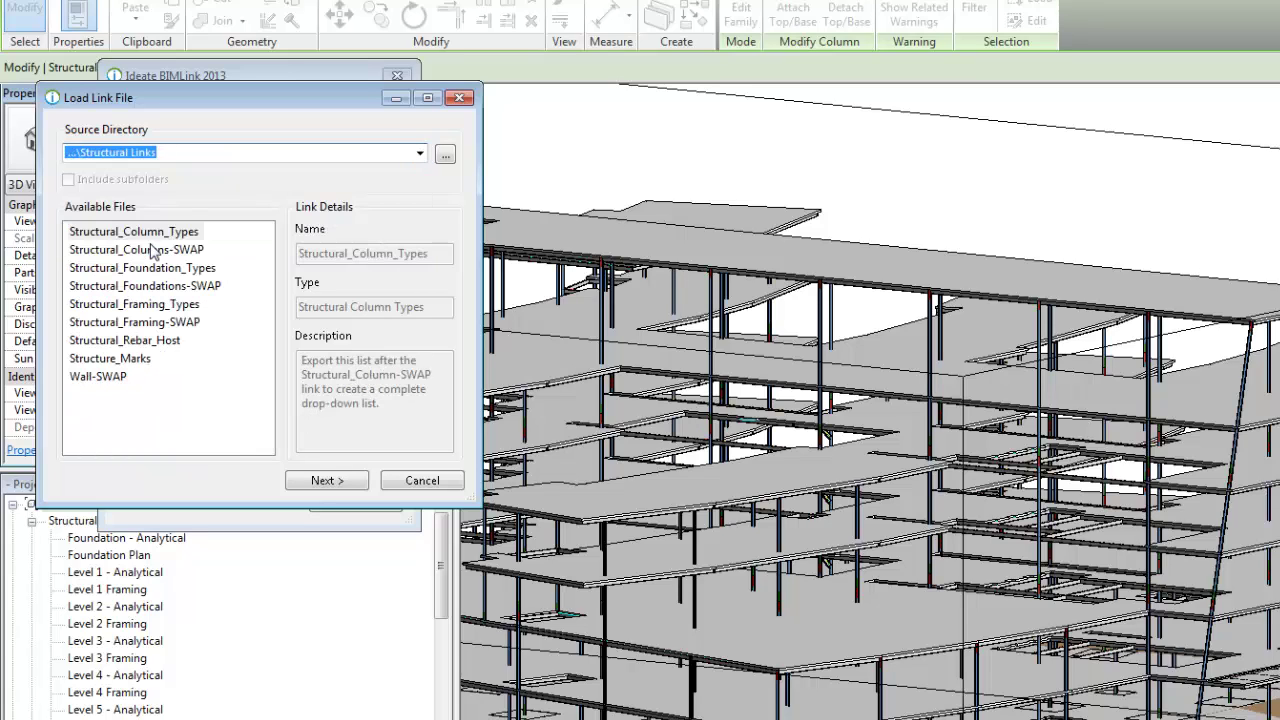
left_click(139, 255)
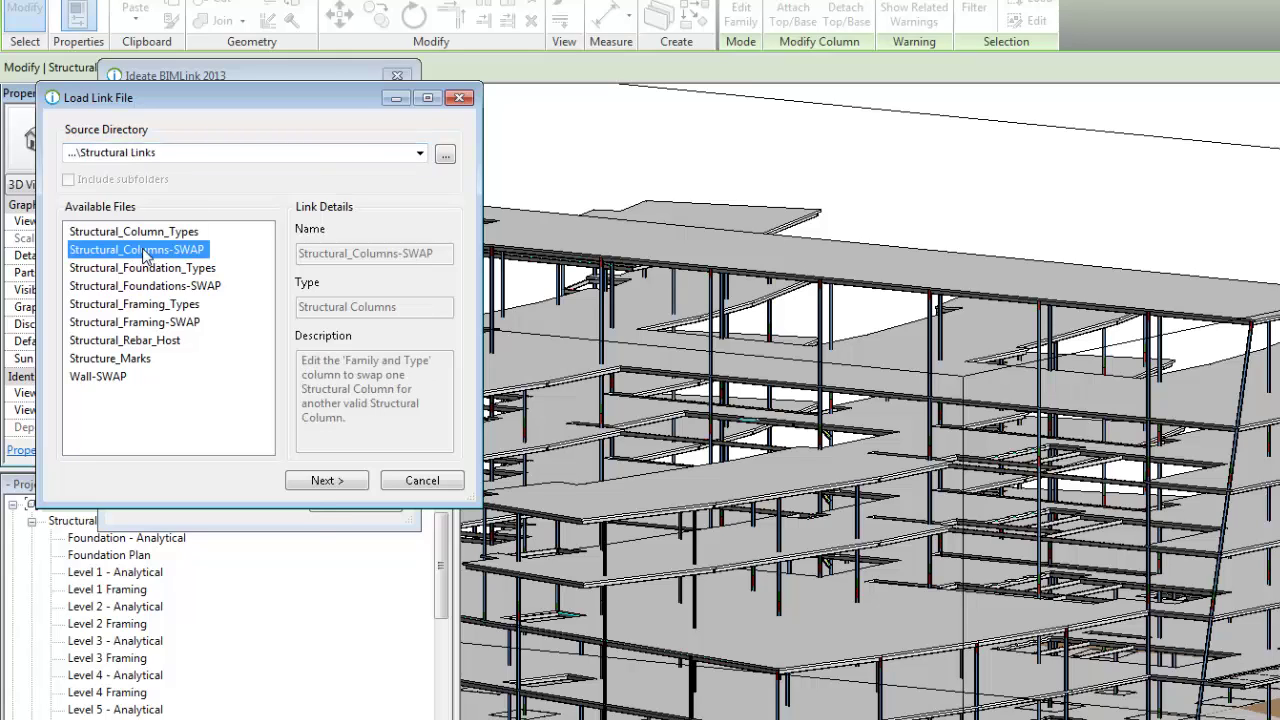
left_click(318, 480)
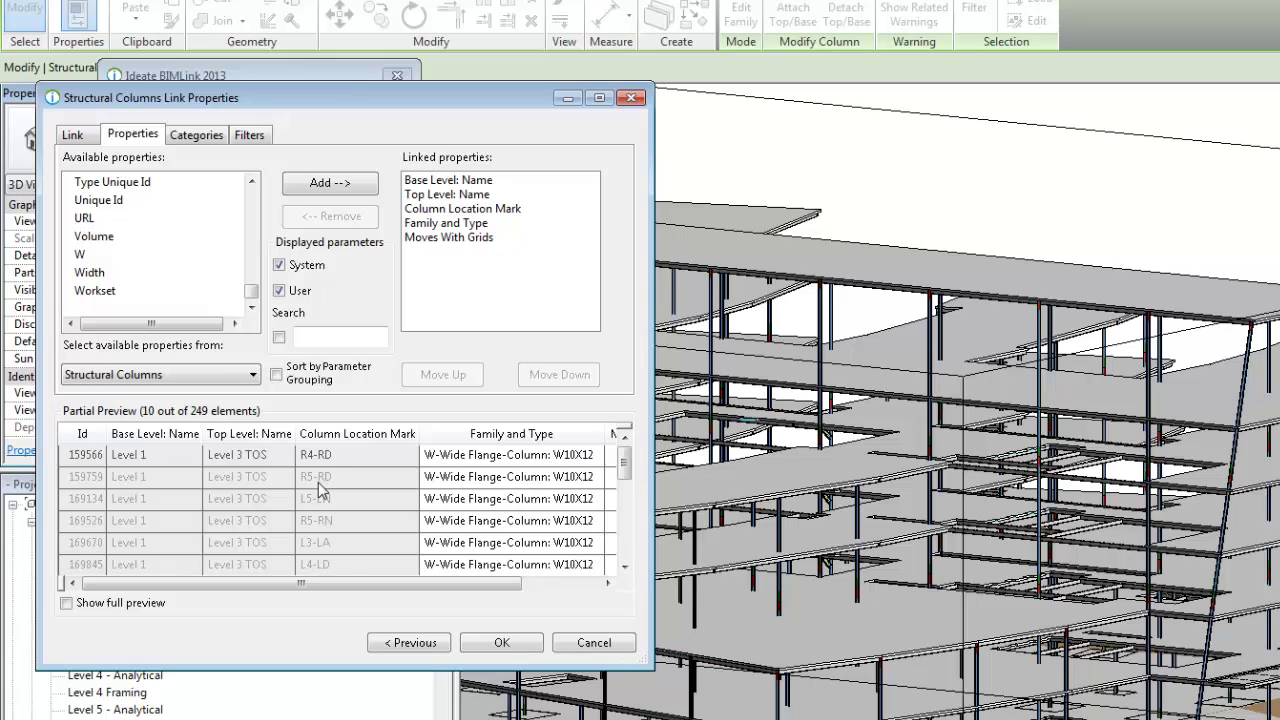
- Accept the SWAP link, then load the Structural_Column_Types sample link from Structural Links
left_click(502, 643)
left_click(355, 231)
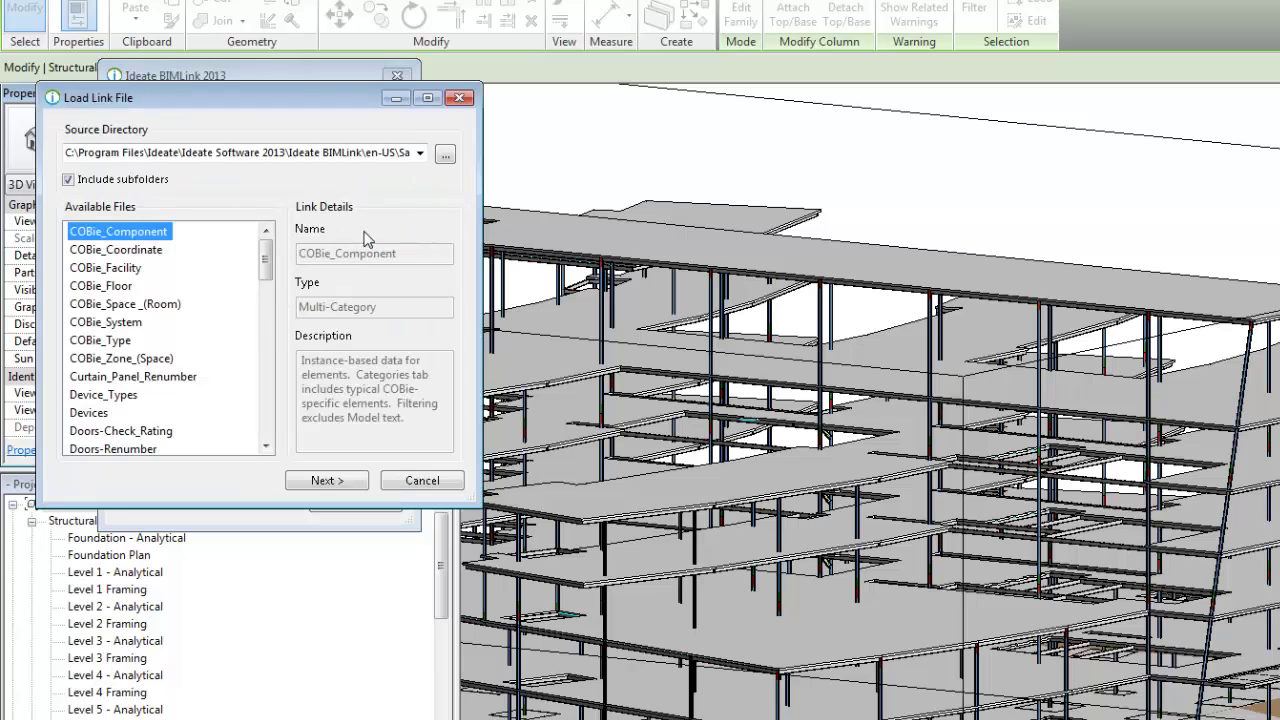
left_click(369, 154)
left_click(420, 152)
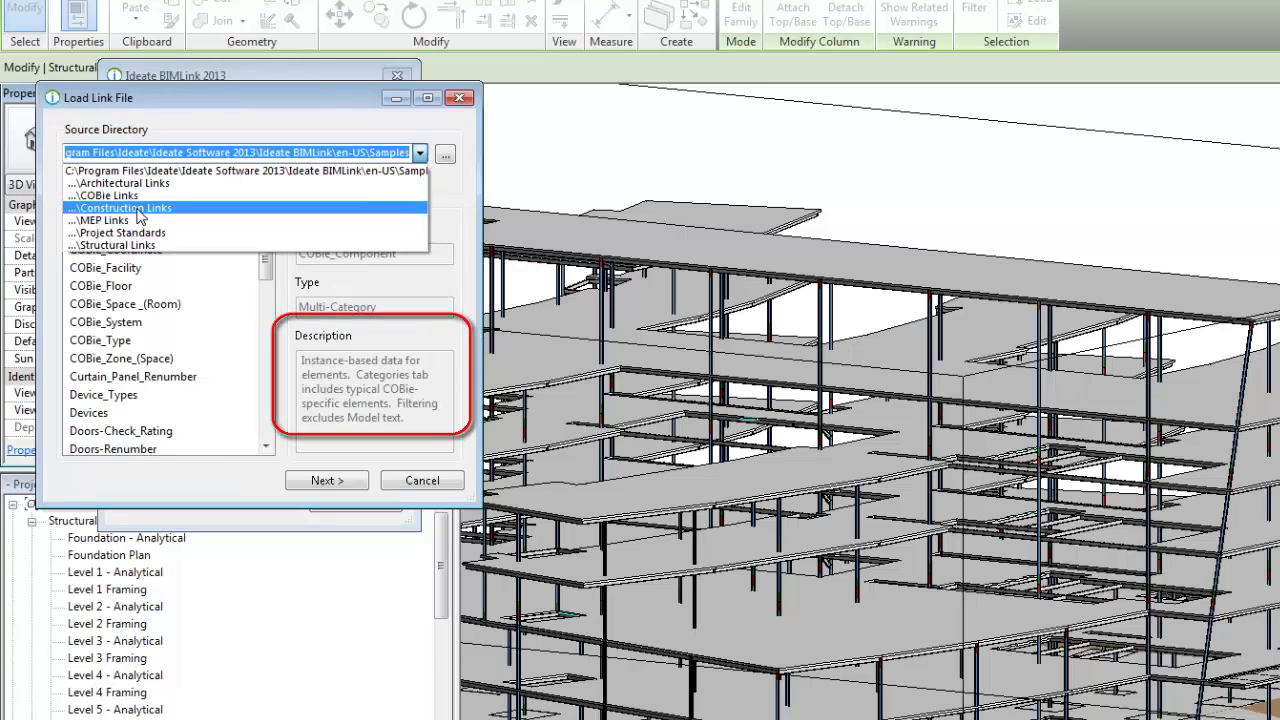
left_click(137, 245)
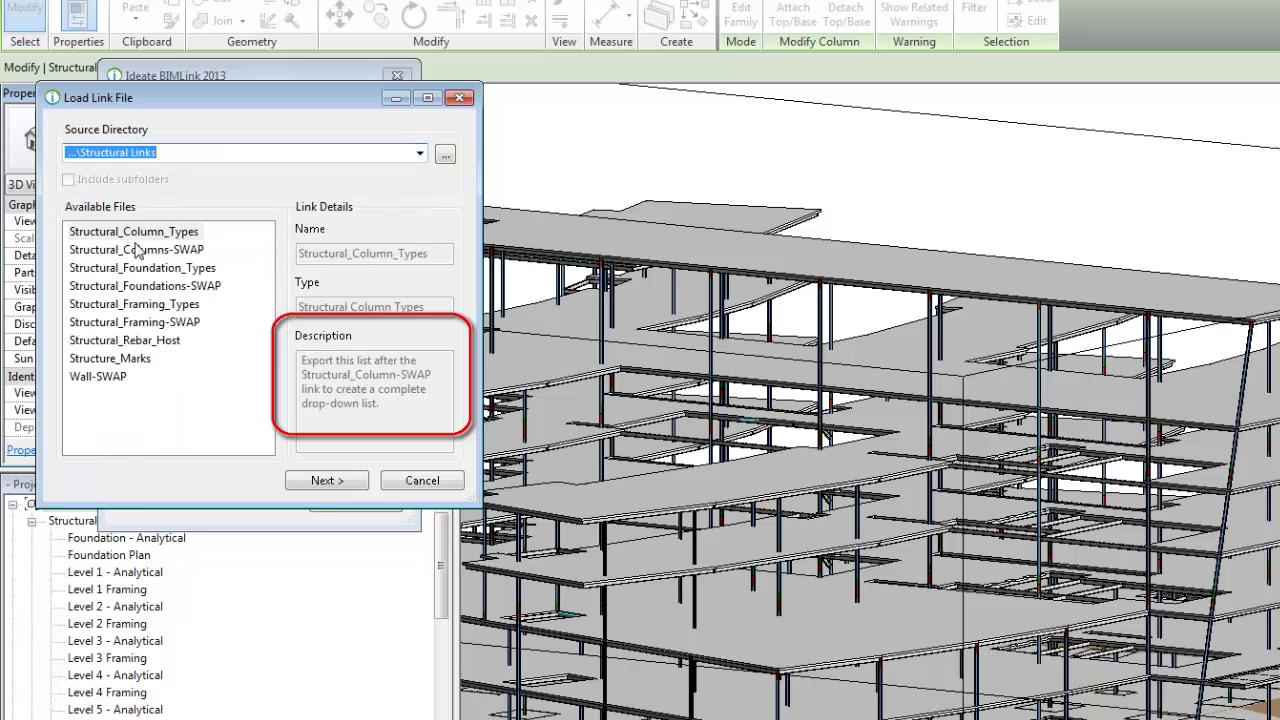
left_click(326, 481)
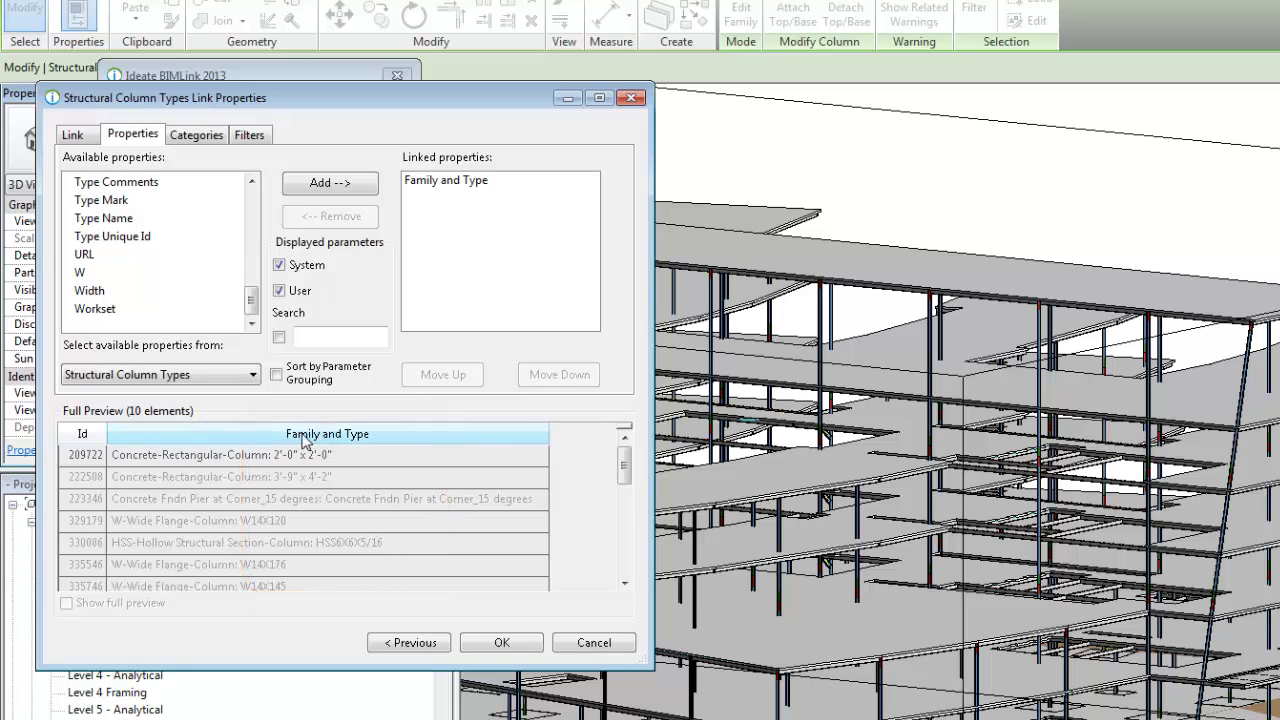
left_click(497, 645)
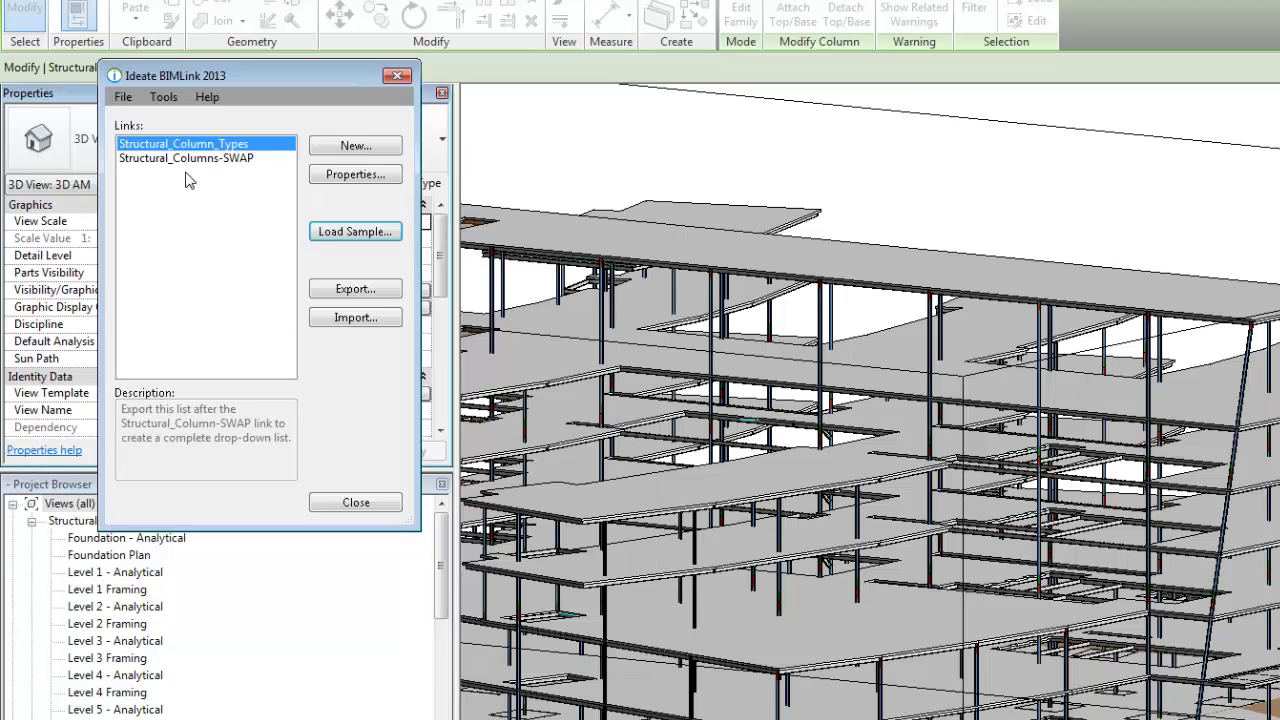
- Export the Structural_Columns-SWAP link to Structural_Columns-SWAP.xlsx
left_click(186, 159)
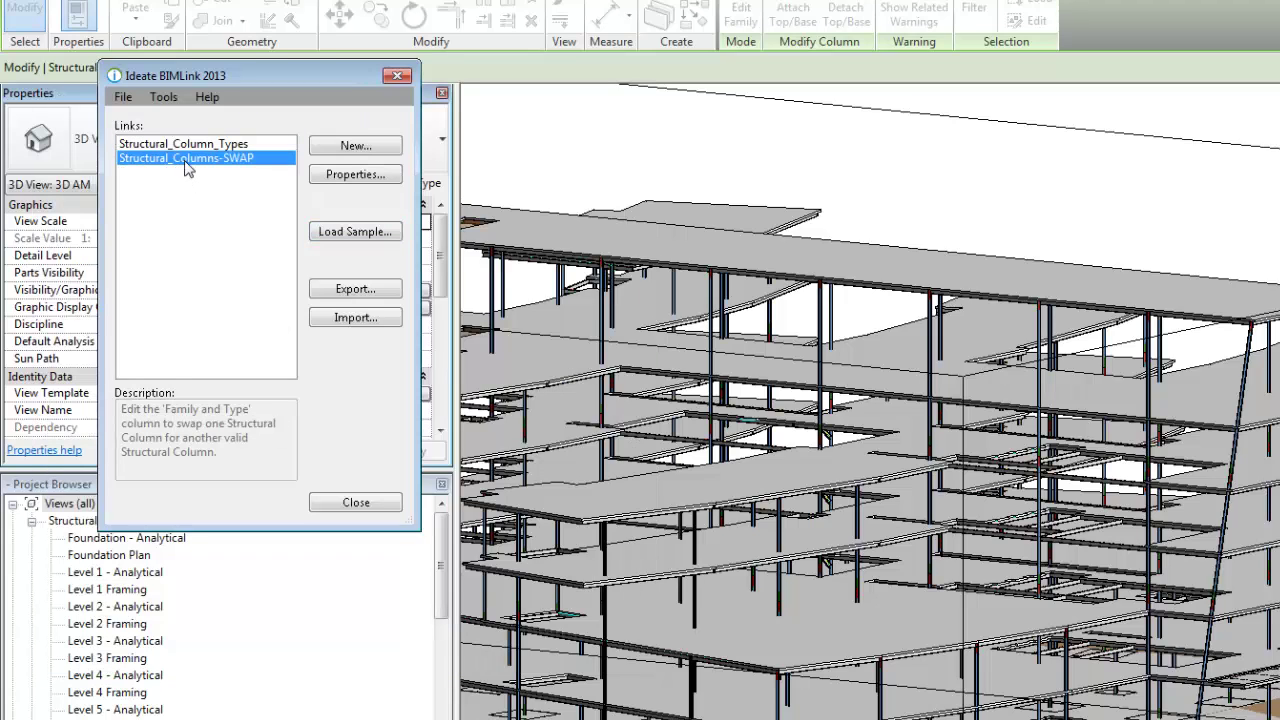
left_click(340, 291)
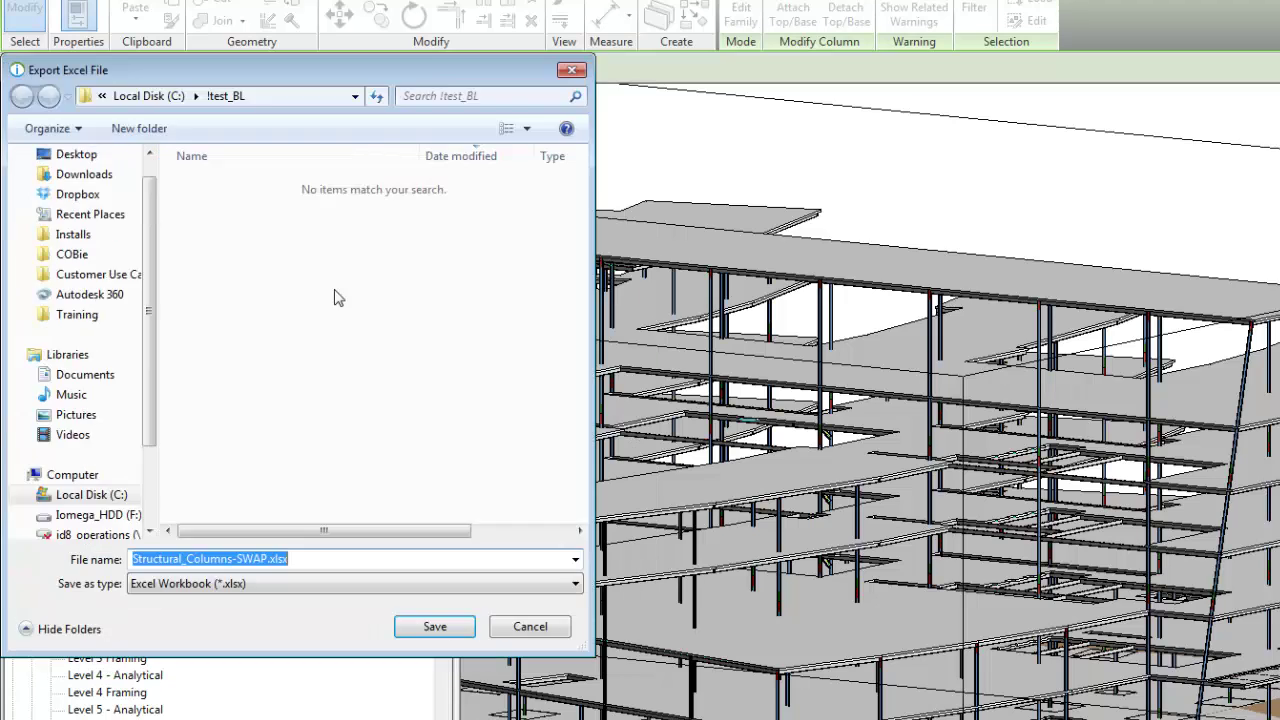
left_click(432, 626)
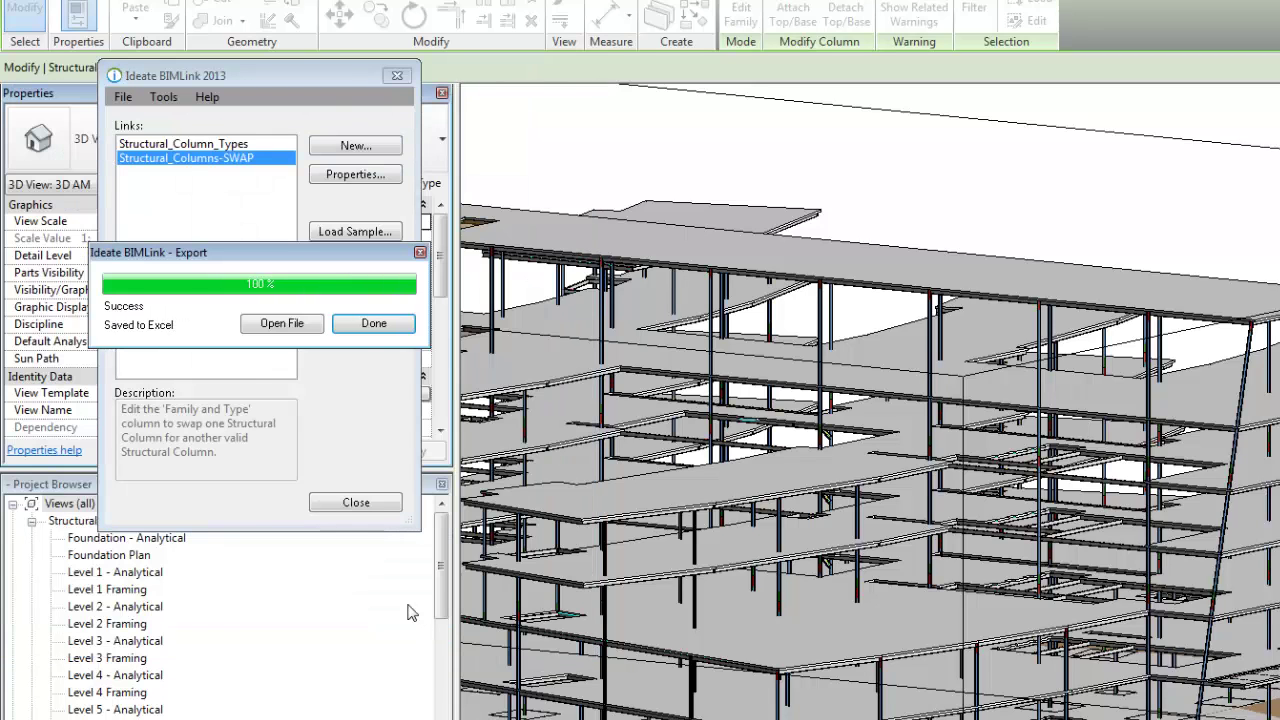
left_click(342, 322)
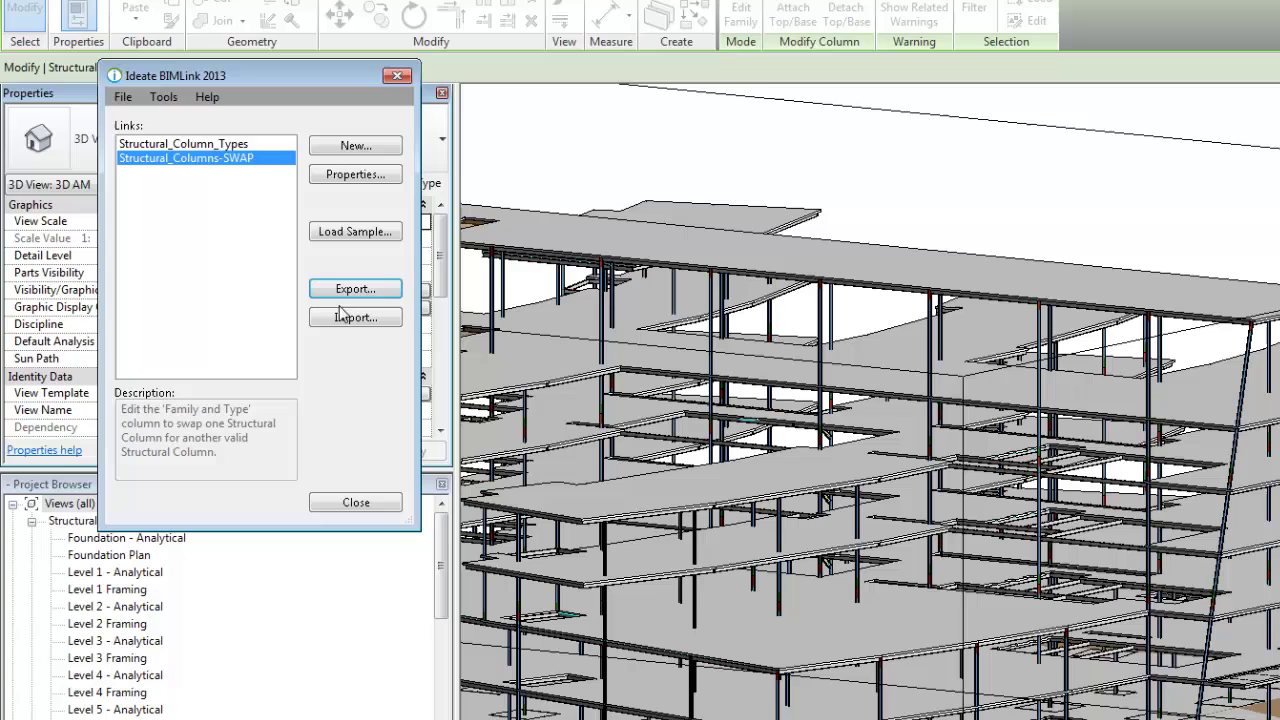
- Export the Structural_Column_Types link into the same workbook as a new worksheet
left_click(209, 146)
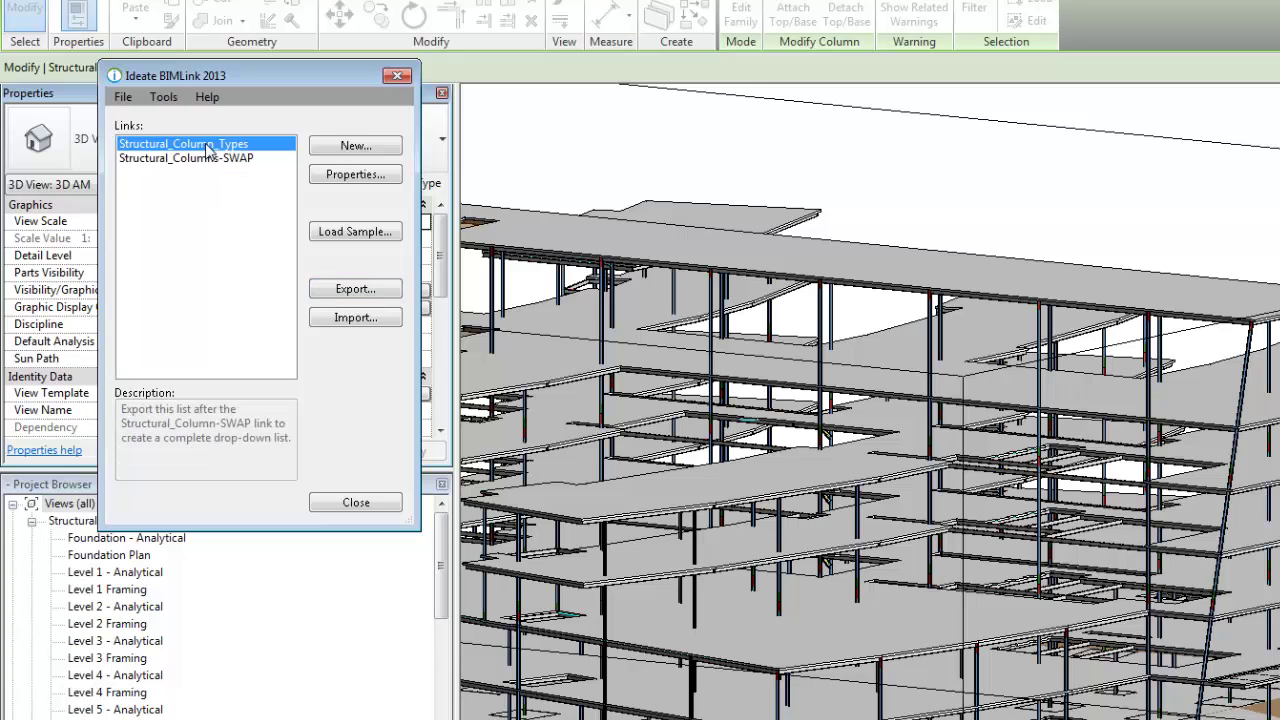
left_click(352, 289)
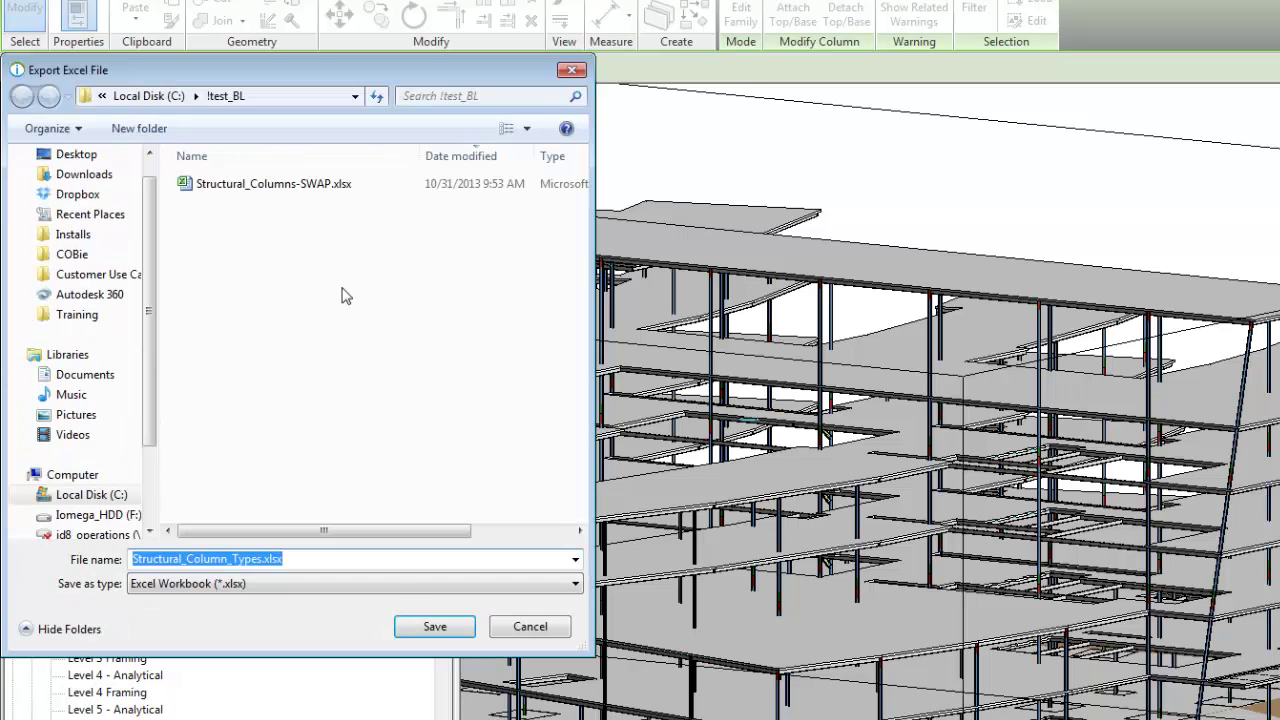
left_click(268, 186)
left_click(430, 627)
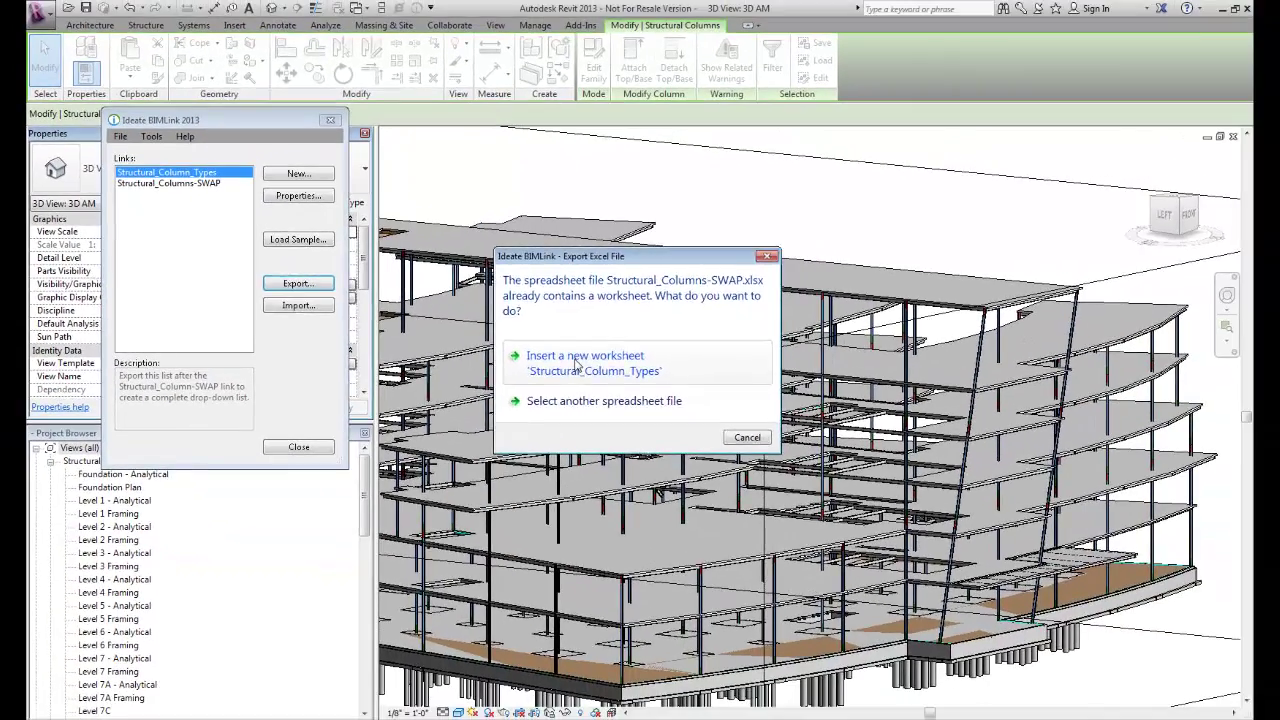
left_click(742, 395)
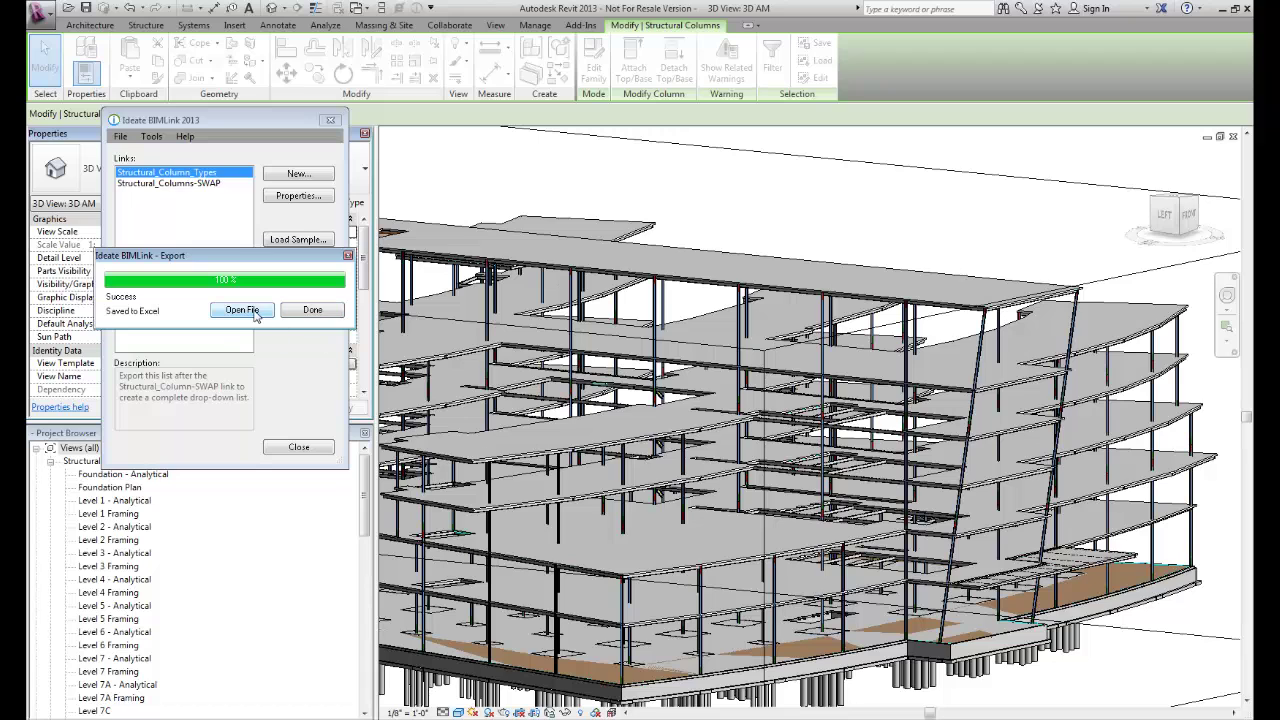
- Open the exported workbook in Excel and look over the Structural Column Types sheet
left_click(242, 310)
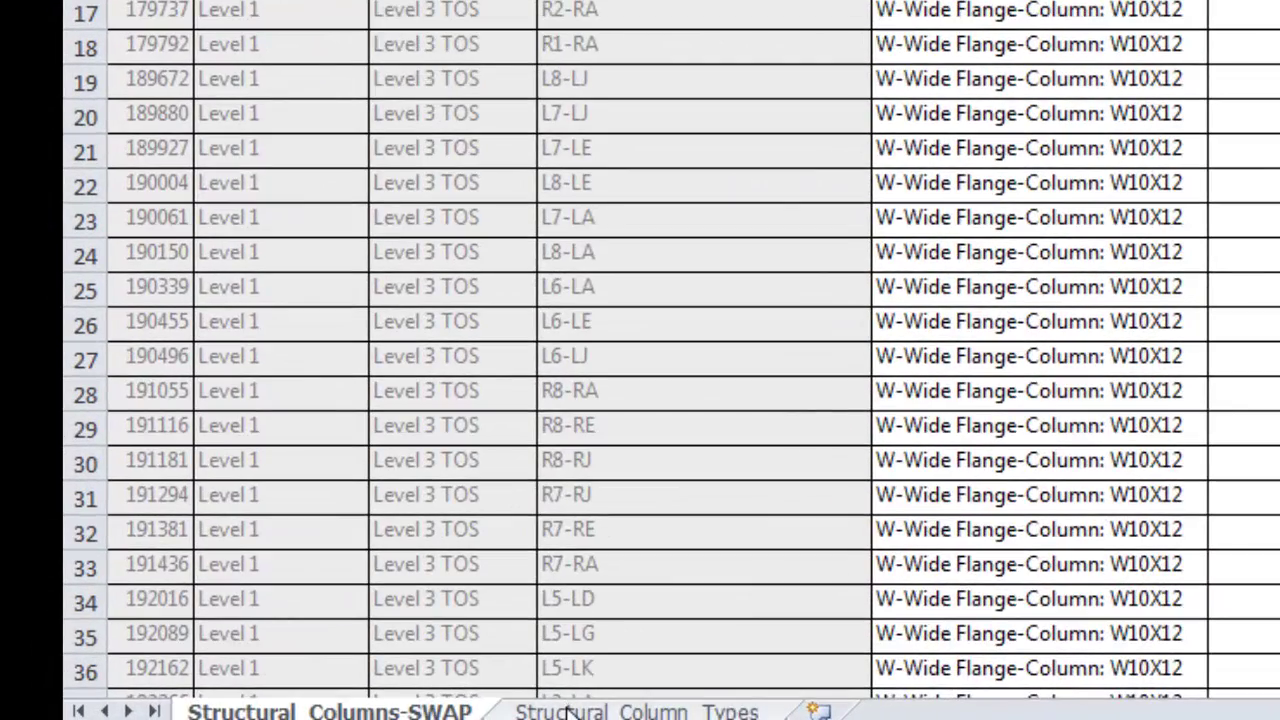
left_click(283, 716)
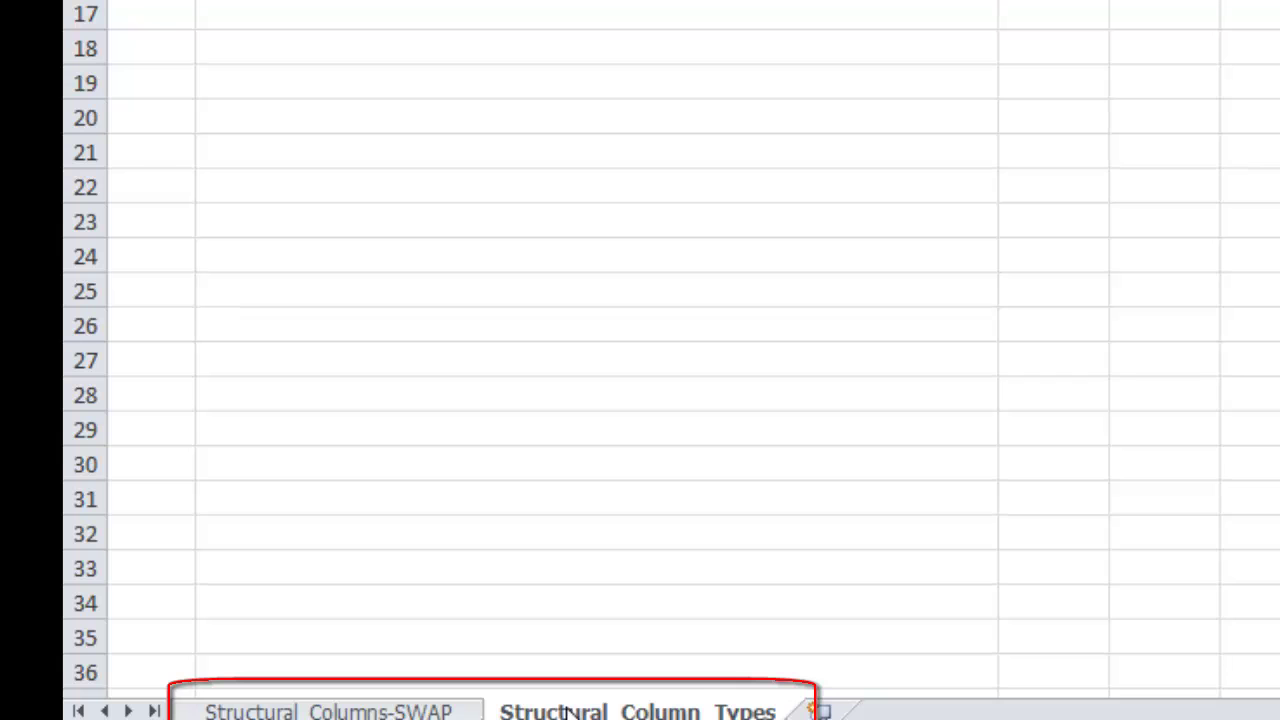
left_click(328, 712)
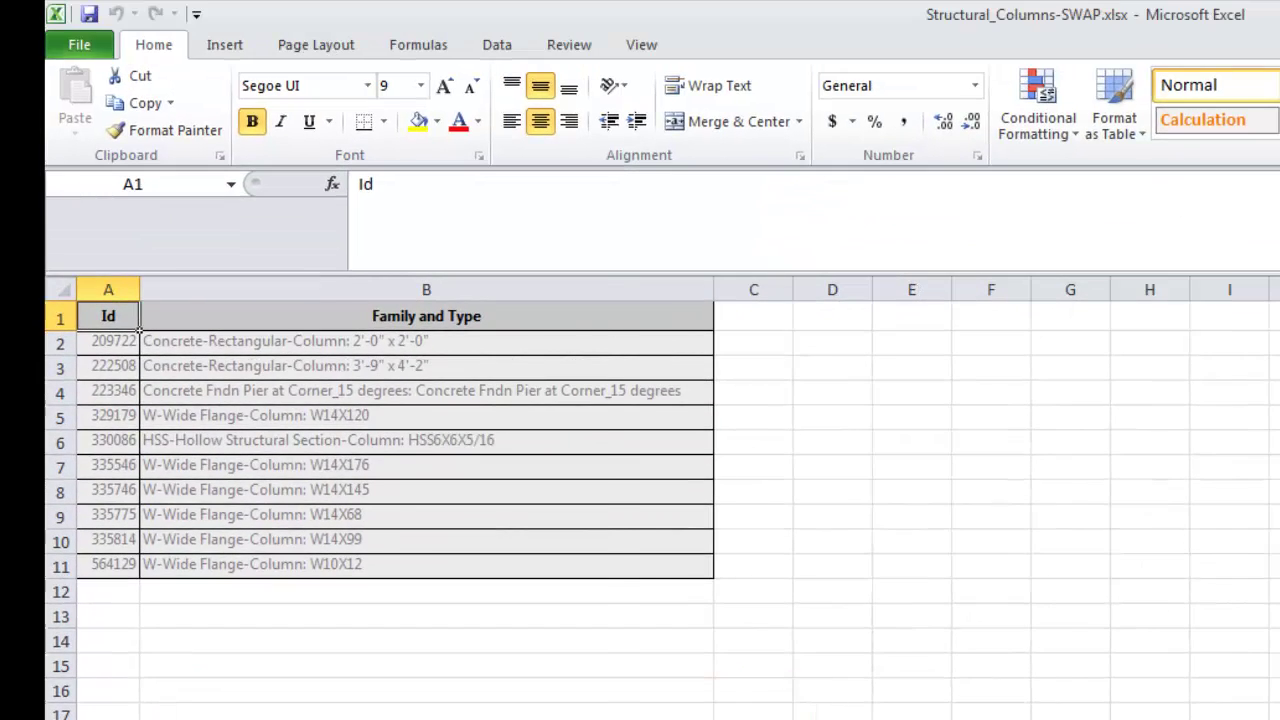
key("ctrl+Page_Up")
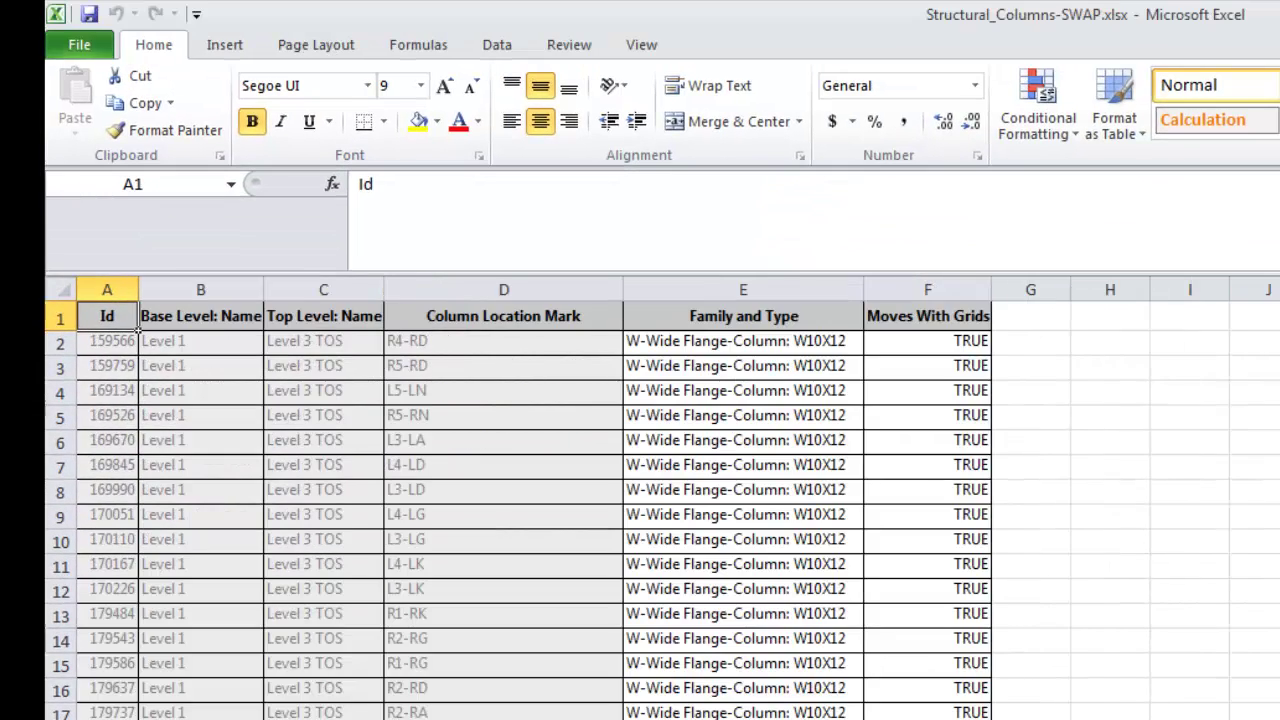
- Drop down cell E2's Family and Type list and scroll through the column types
left_click(766, 343)
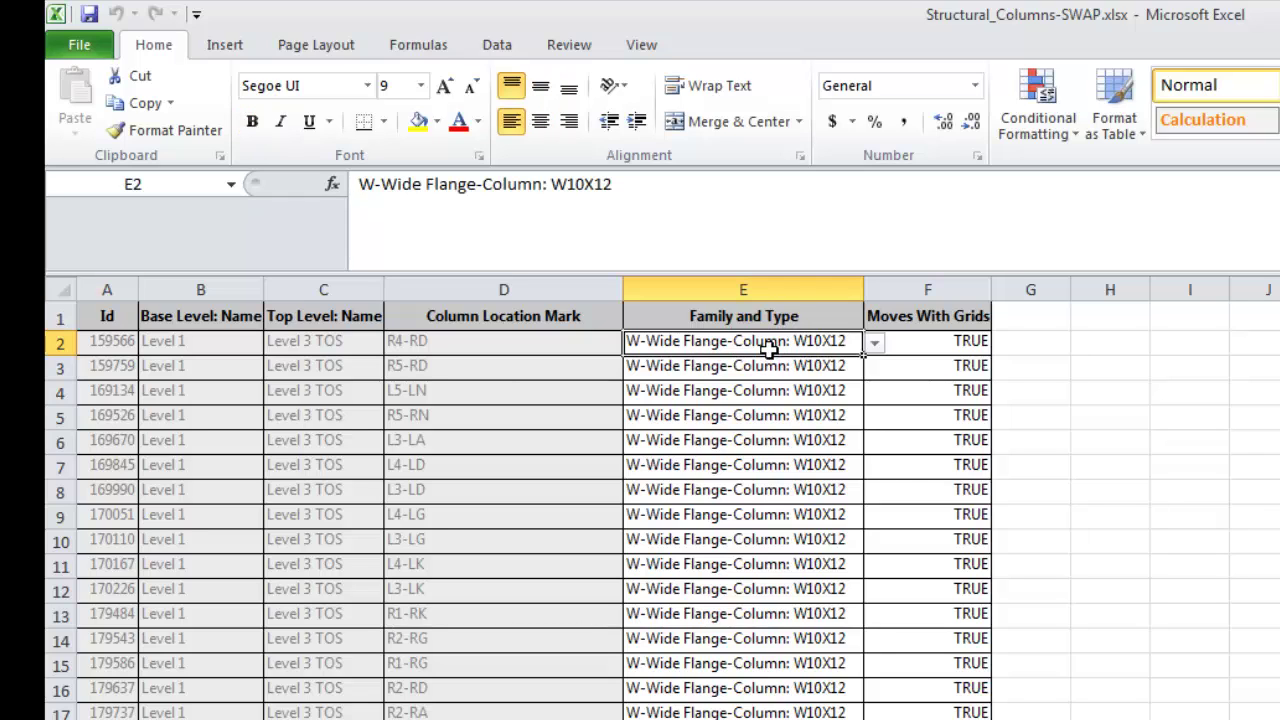
left_click(874, 345)
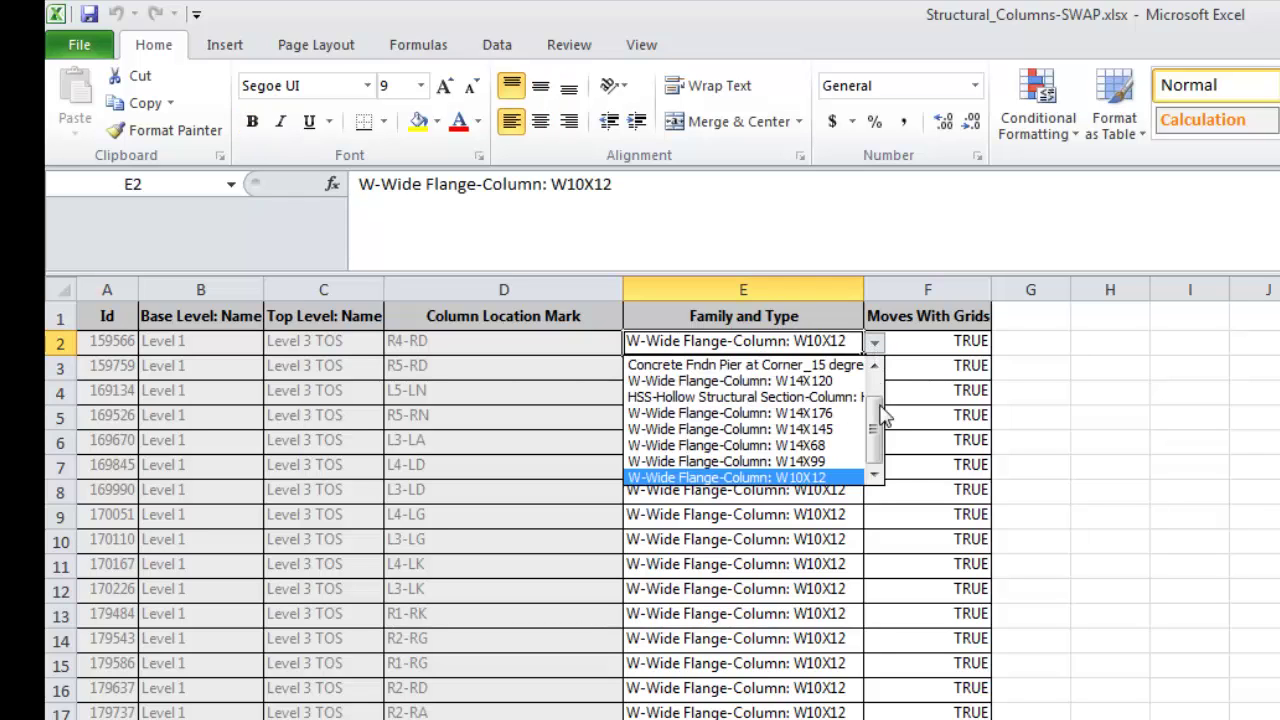
left_click_drag(878, 410, 874, 382)
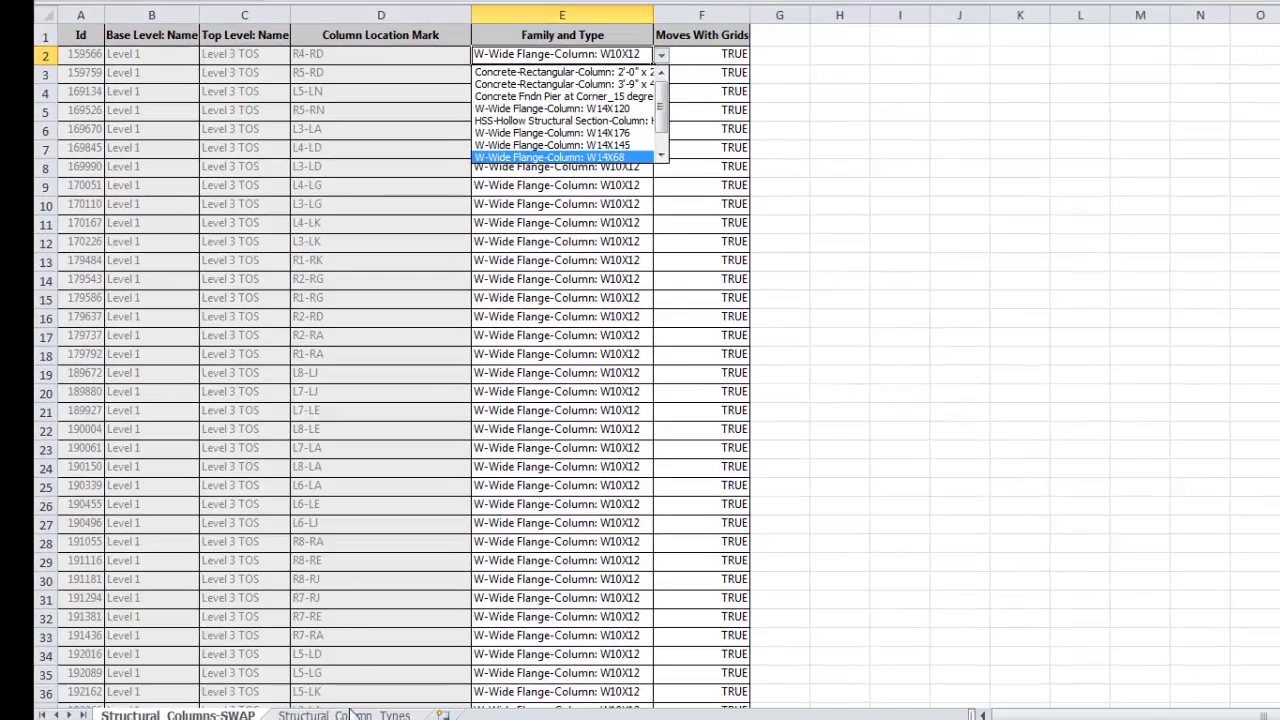
- Sort the Structural Column Types sheet by Family and Type
left_click(352, 712)
left_click(352, 712)
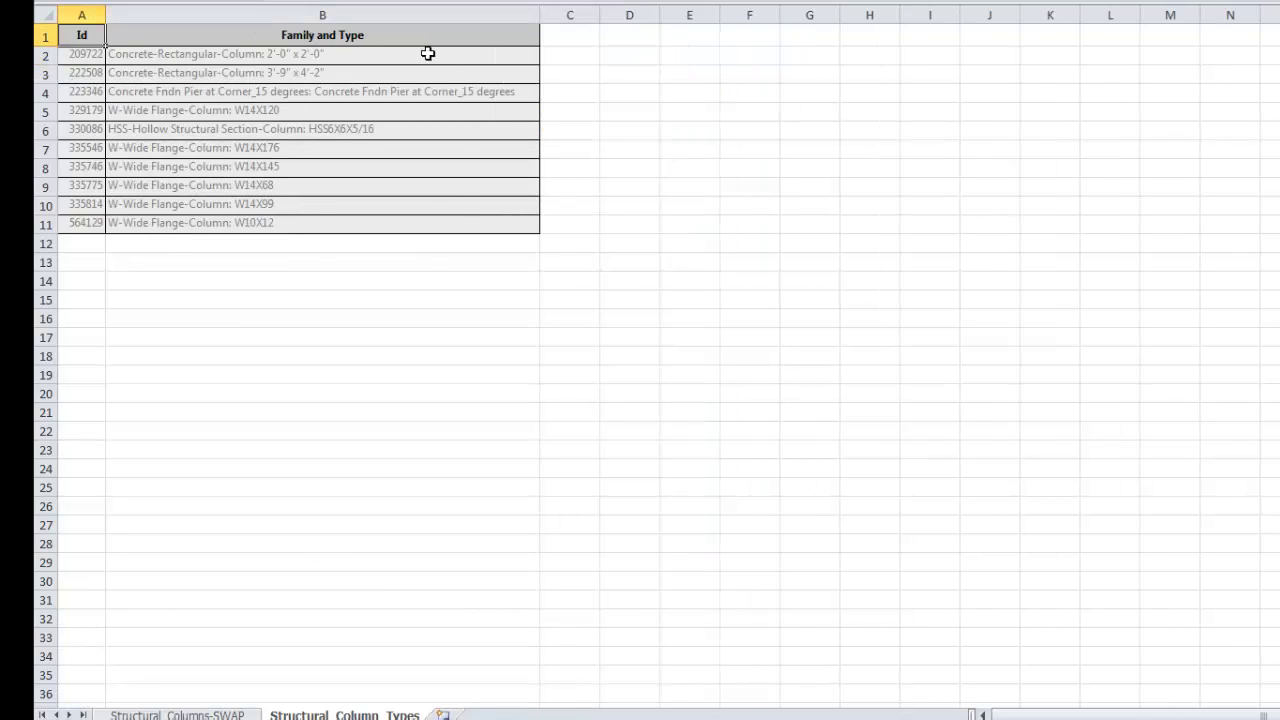
key("alt+a")
key("s")
key("s")
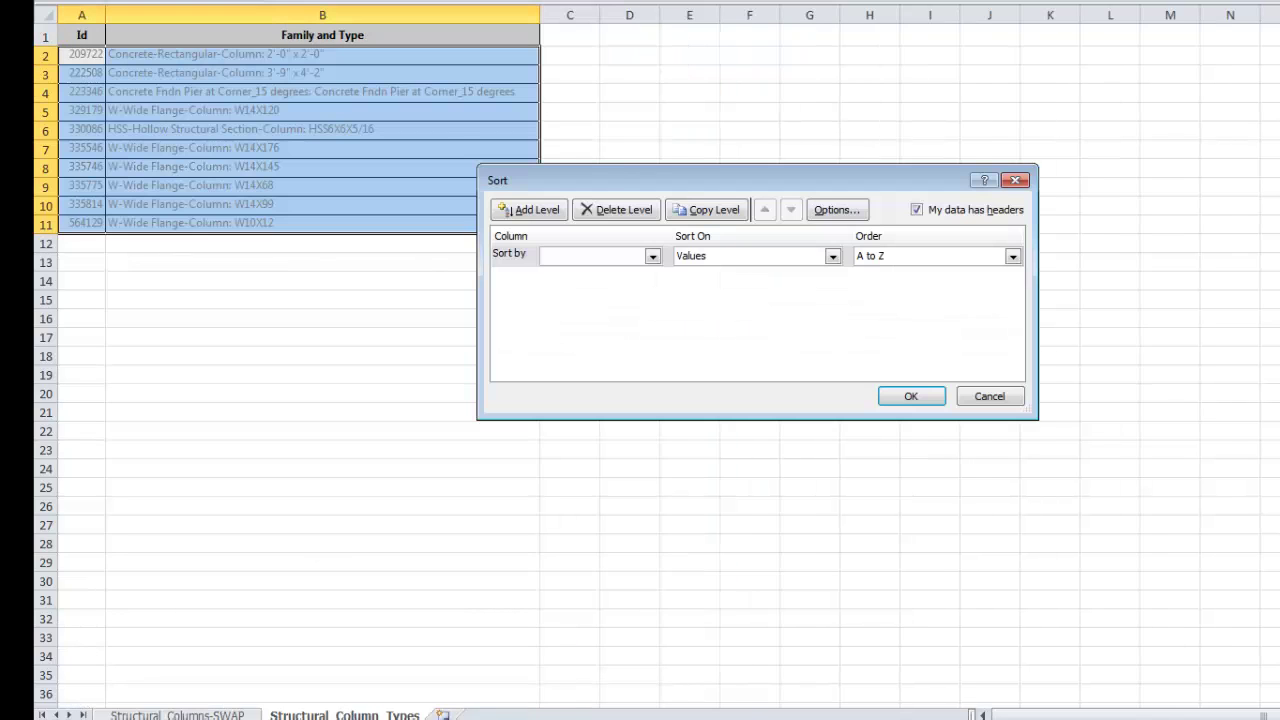
left_click(652, 256)
left_click(578, 286)
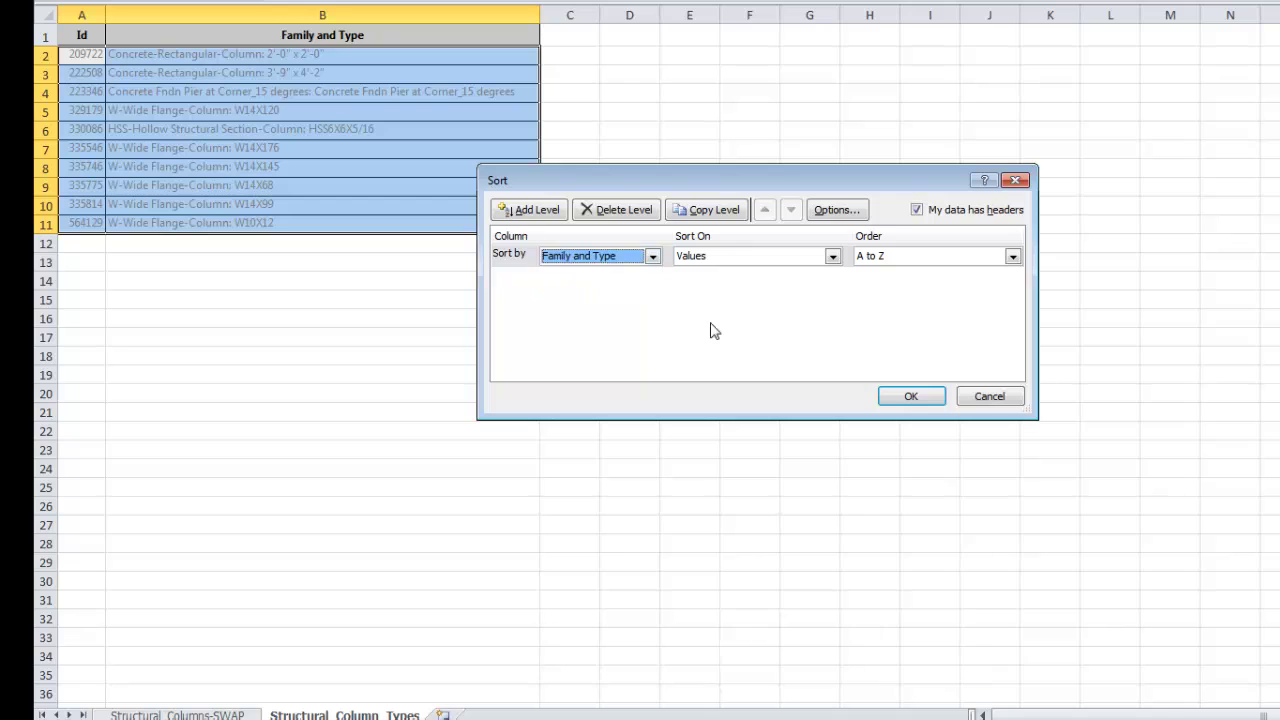
left_click(893, 394)
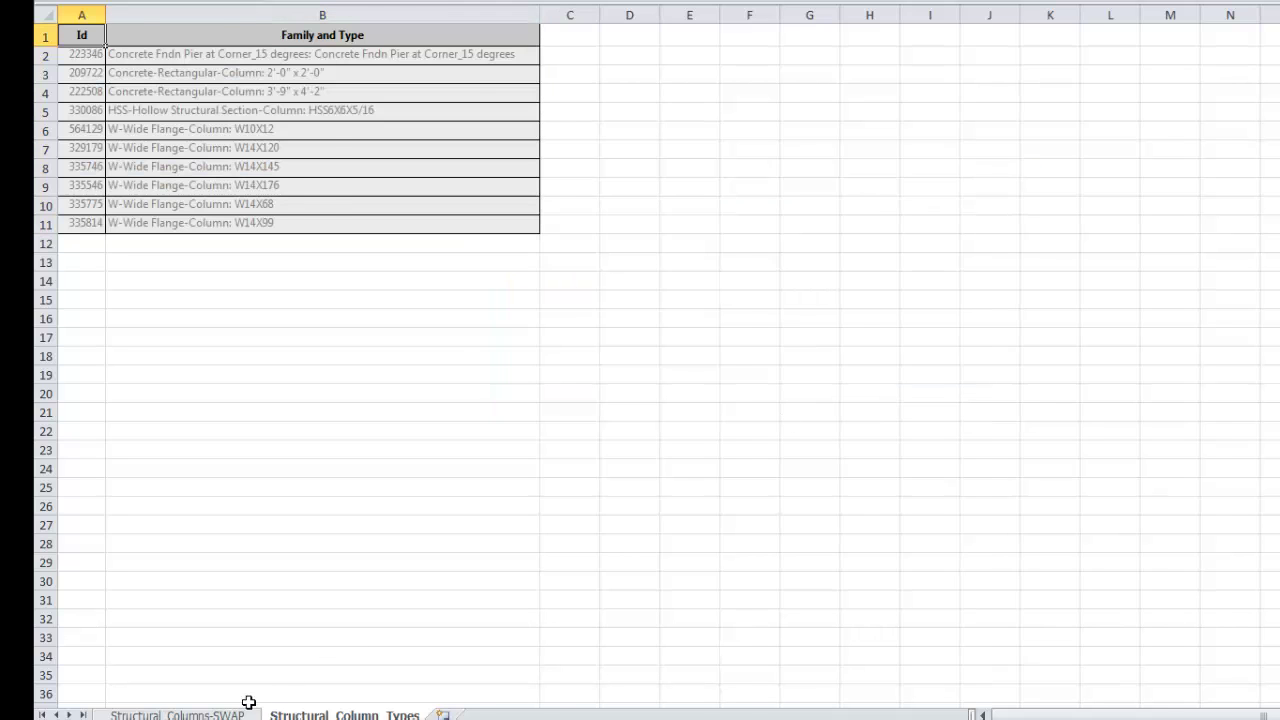
- Set cell E2 to W-Wide Flange-Column: W14X176, leaving E3 at W10X12
left_click(166, 715)
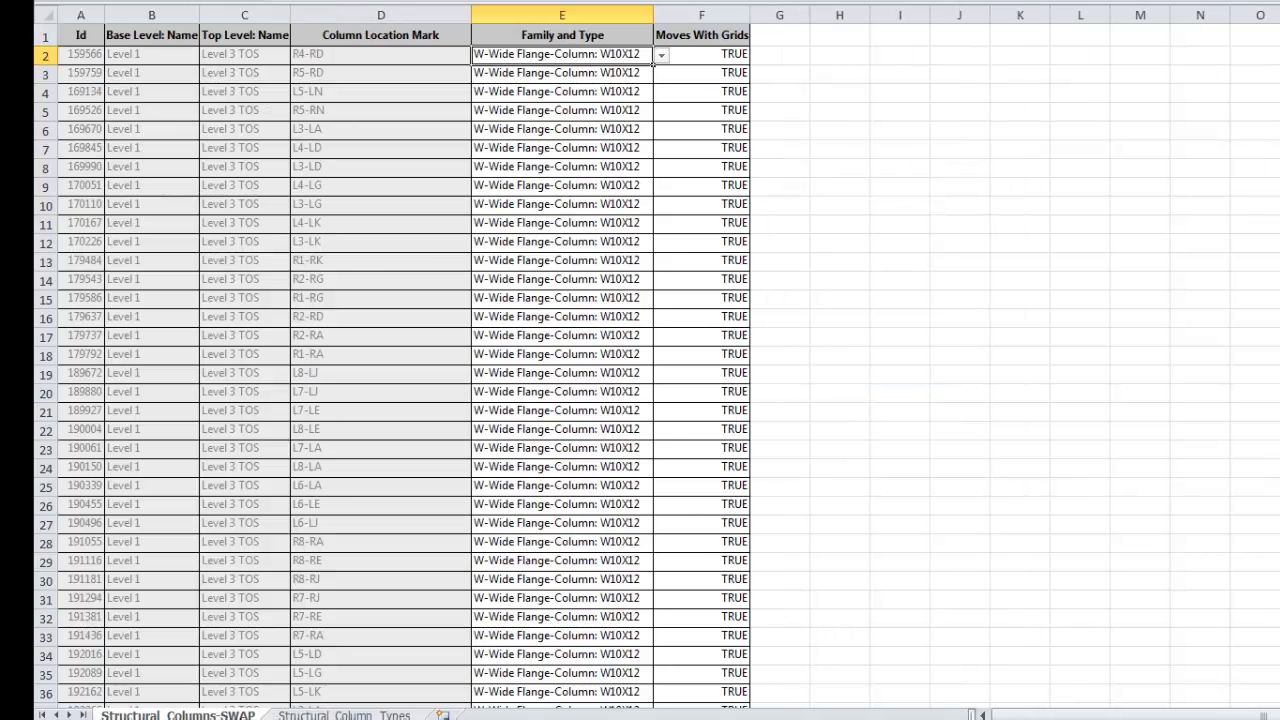
left_click(661, 60)
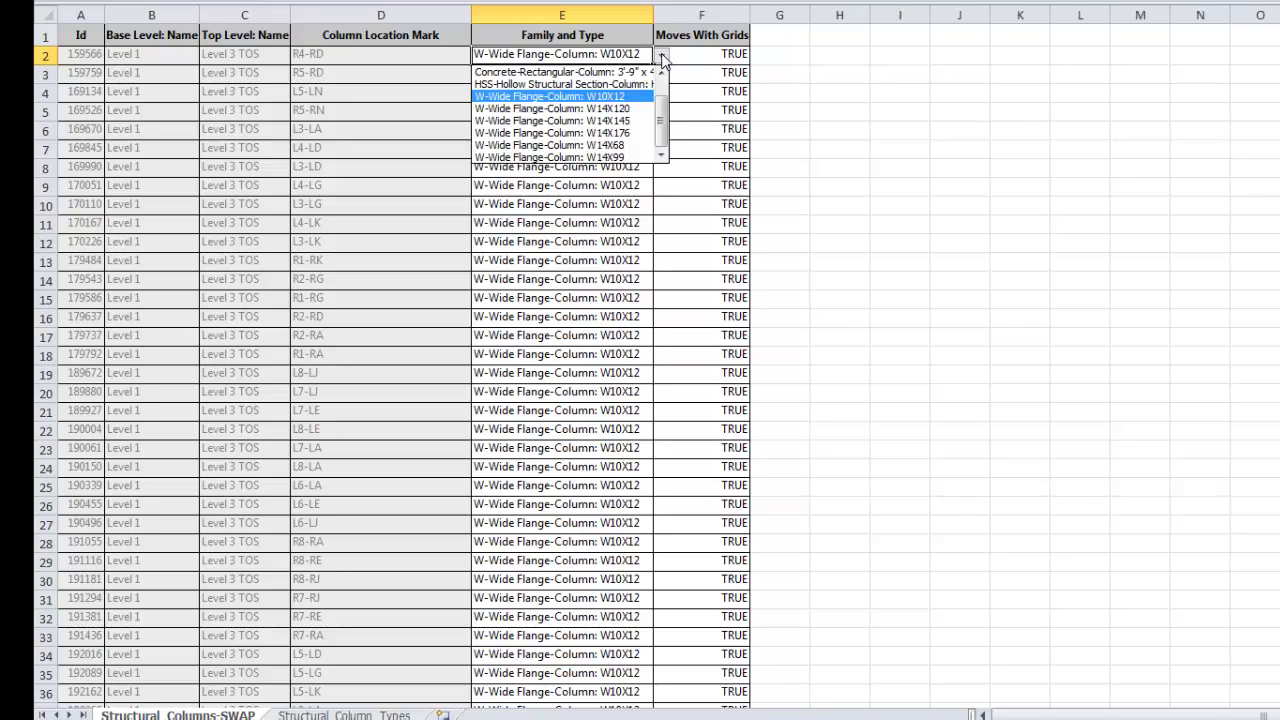
left_click(661, 57)
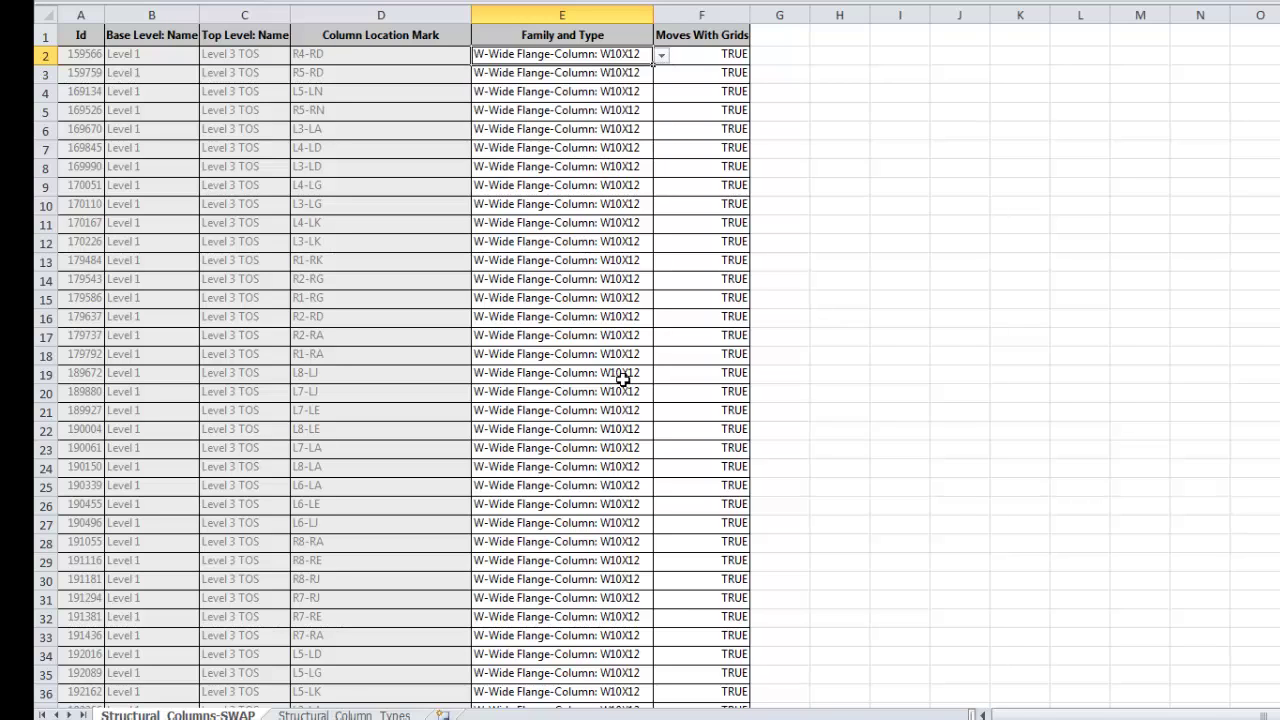
left_click(661, 56)
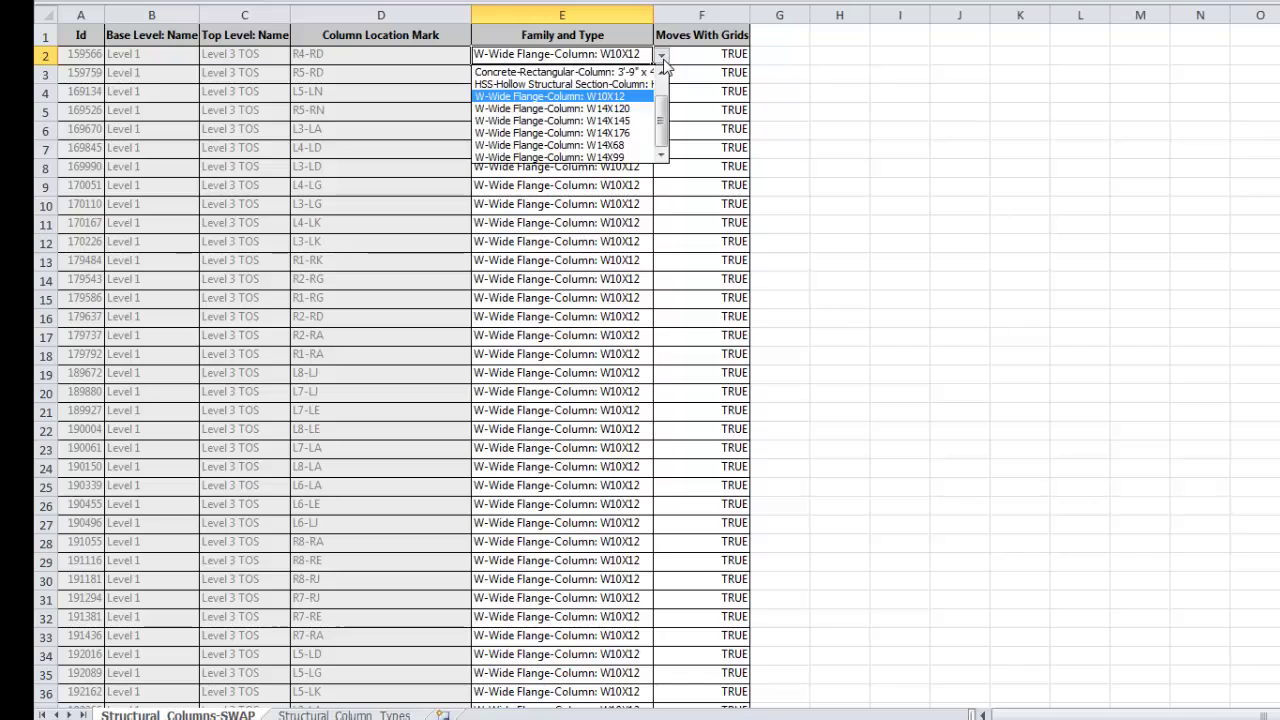
left_click(618, 132)
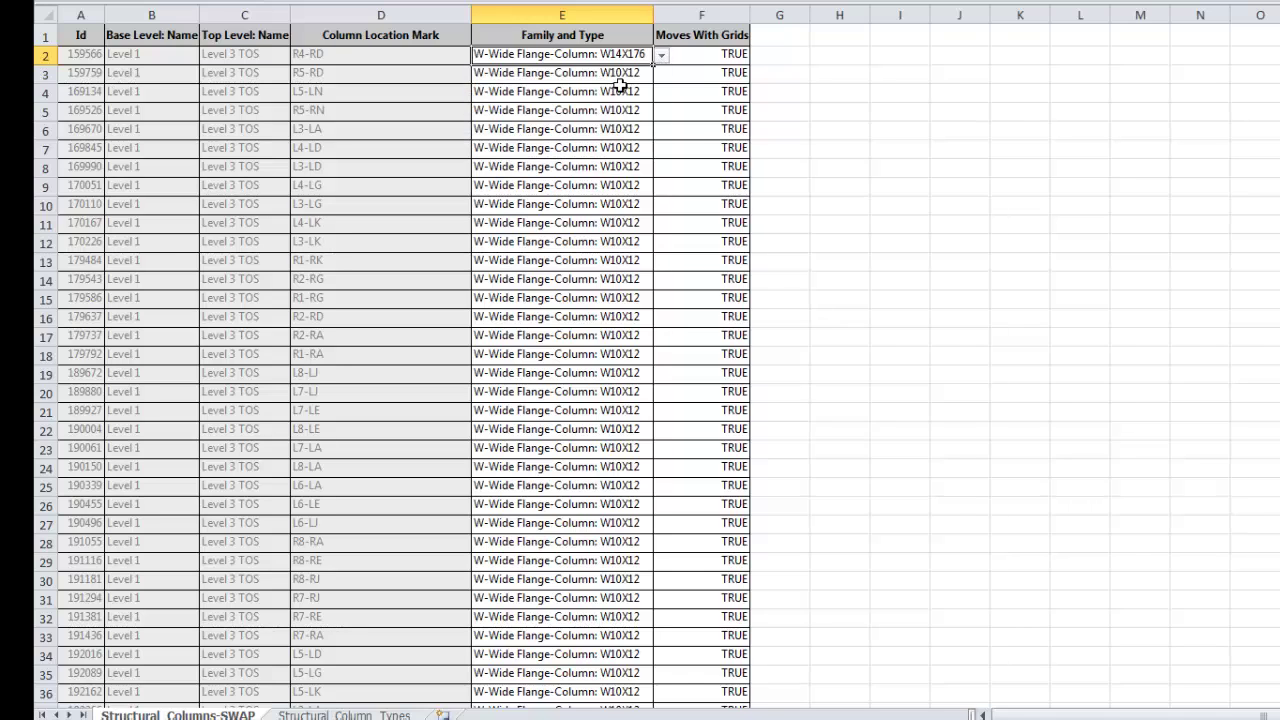
left_click(619, 79)
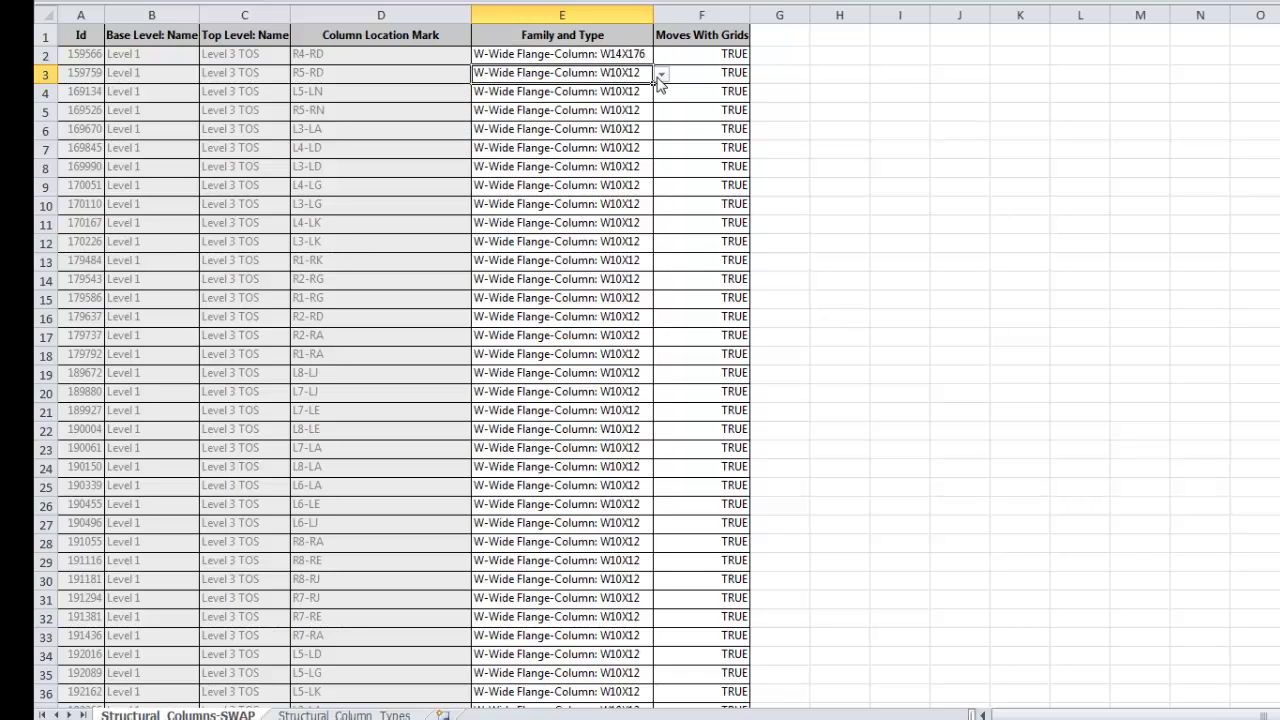
left_click(660, 77)
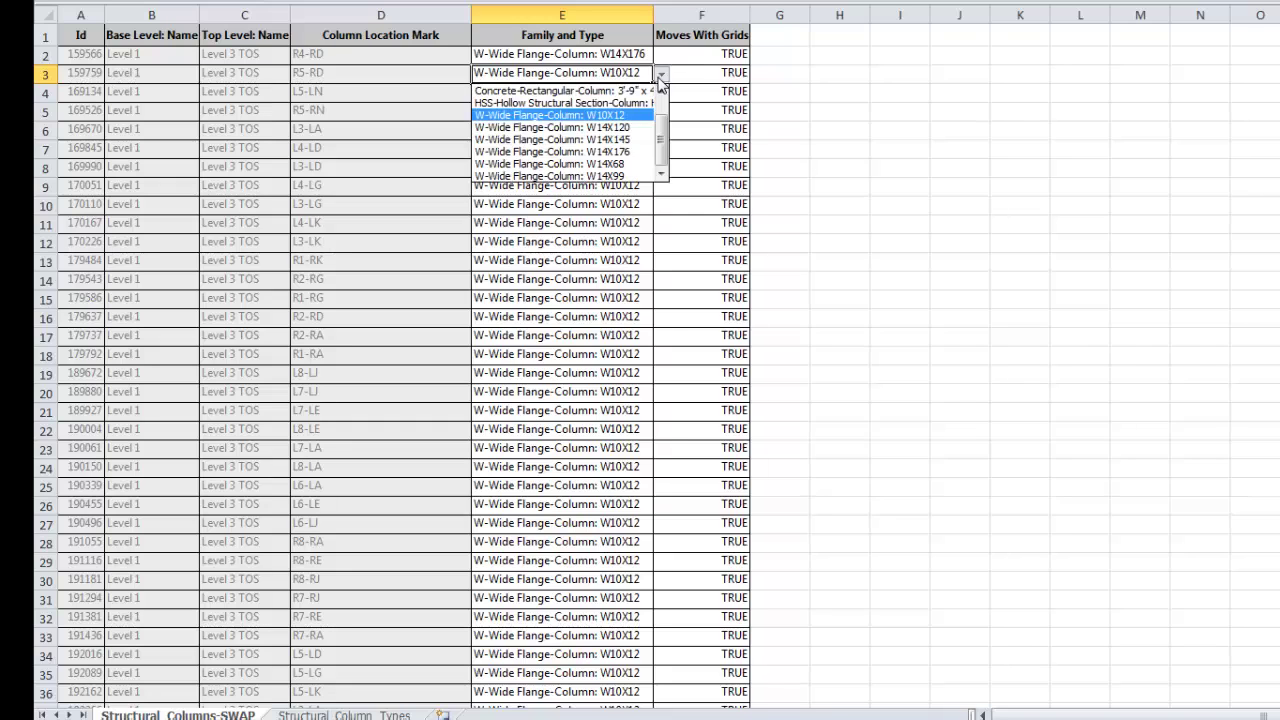
left_click(622, 116)
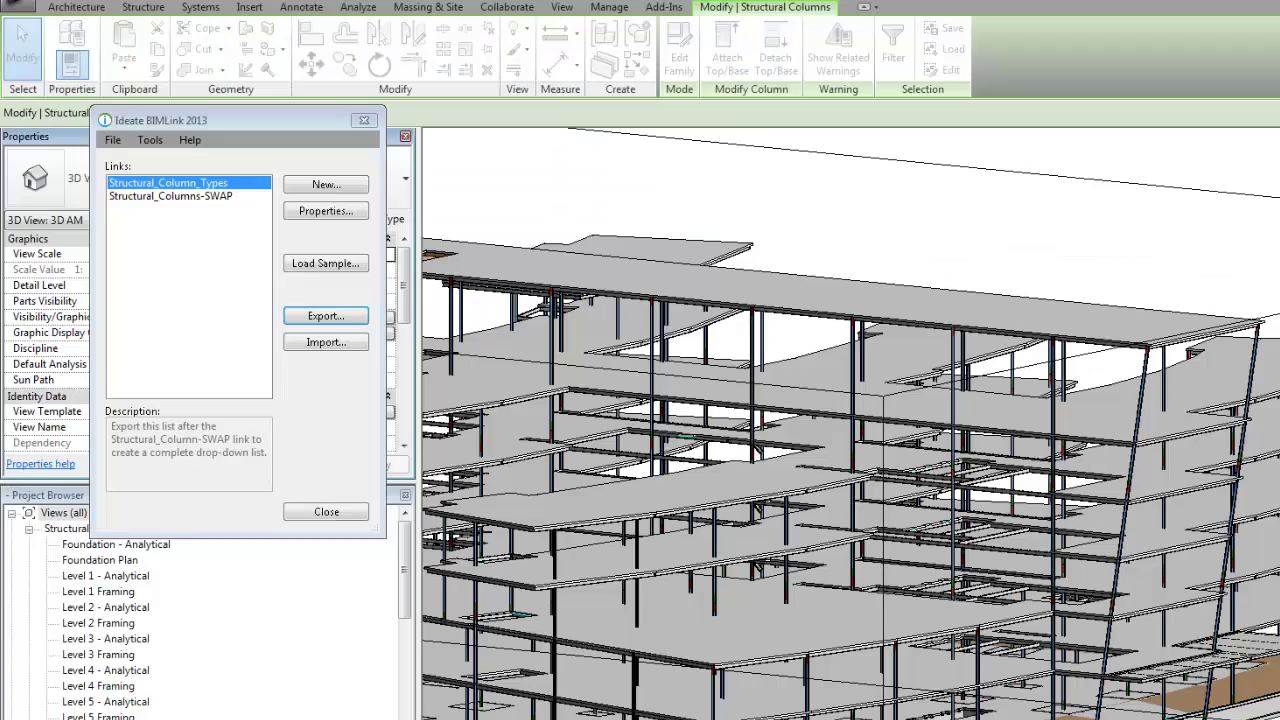
- Import the Structural_Columns-SWAP worksheet from Structural_Columns-SWAP.xlsx into a BIMLink preview
left_click(317, 347)
left_click(322, 225)
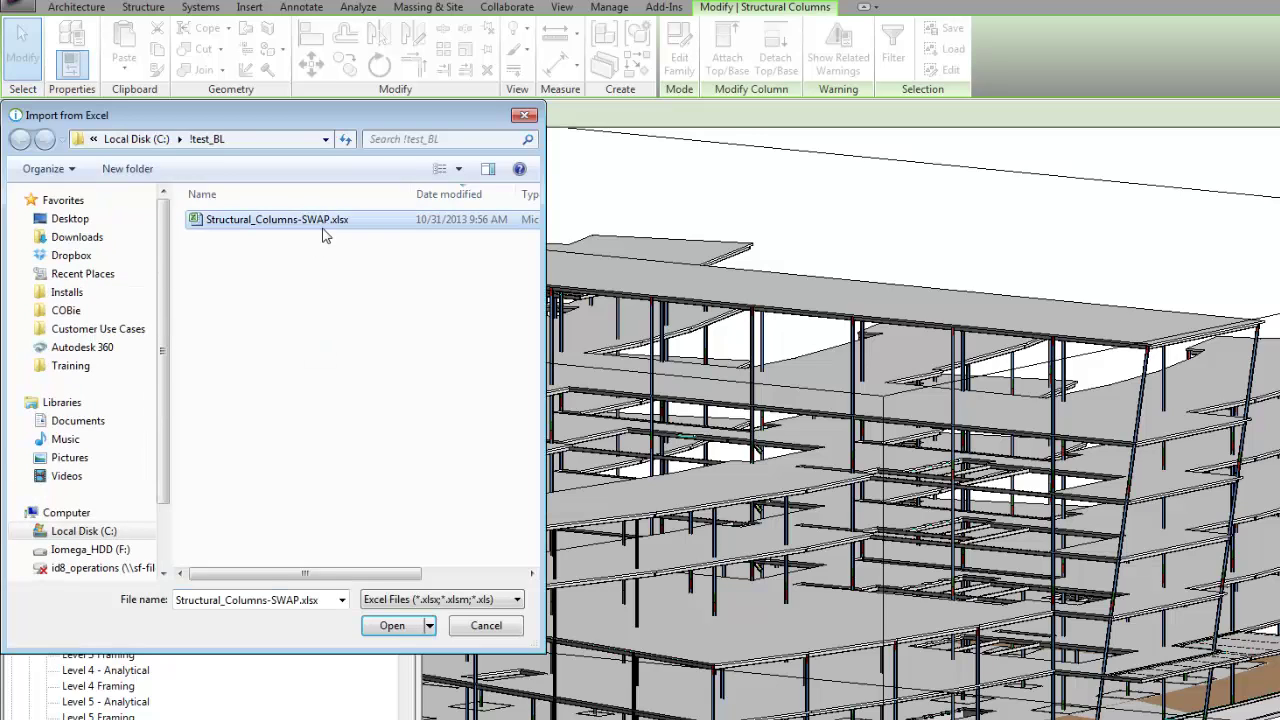
left_click(392, 625)
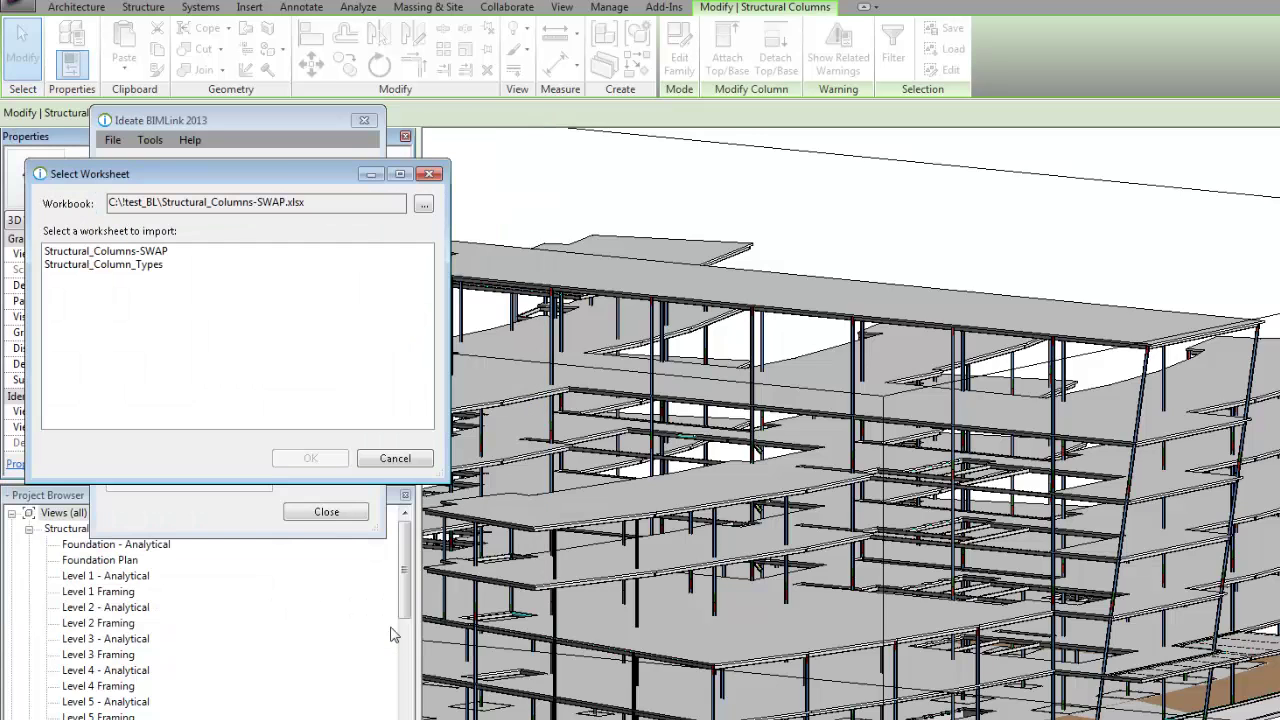
left_click(138, 252)
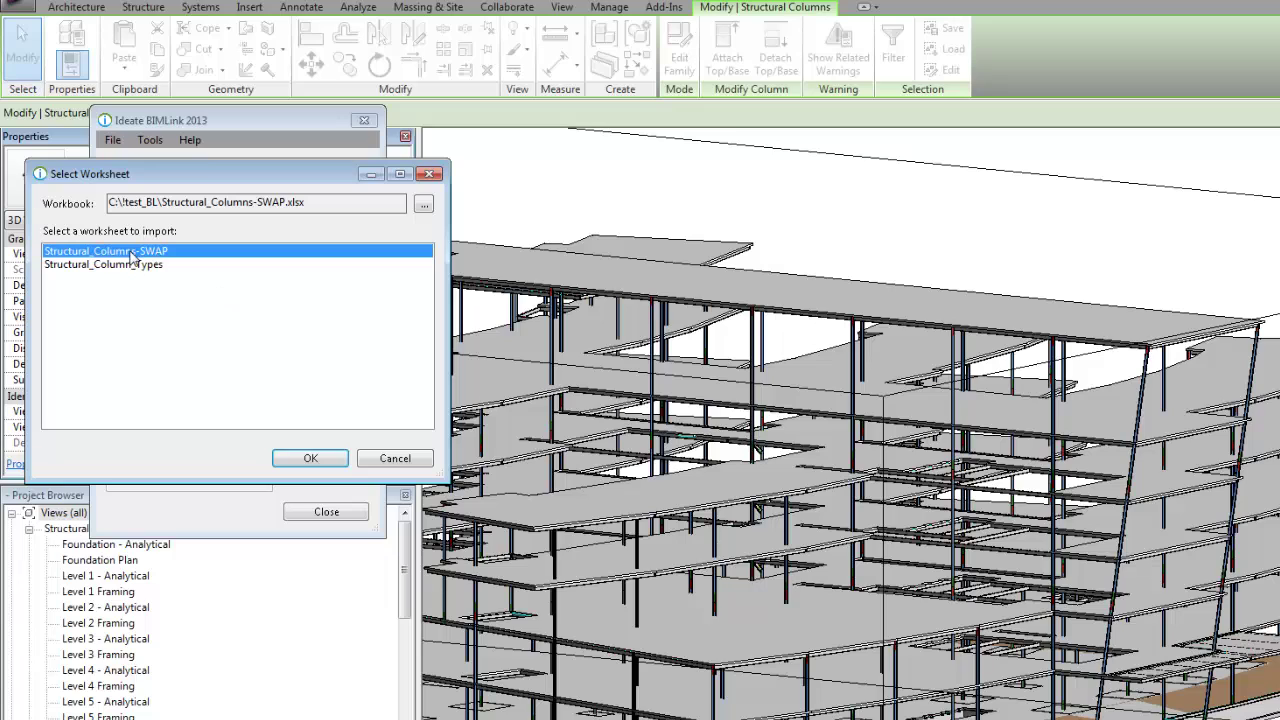
left_click(310, 458)
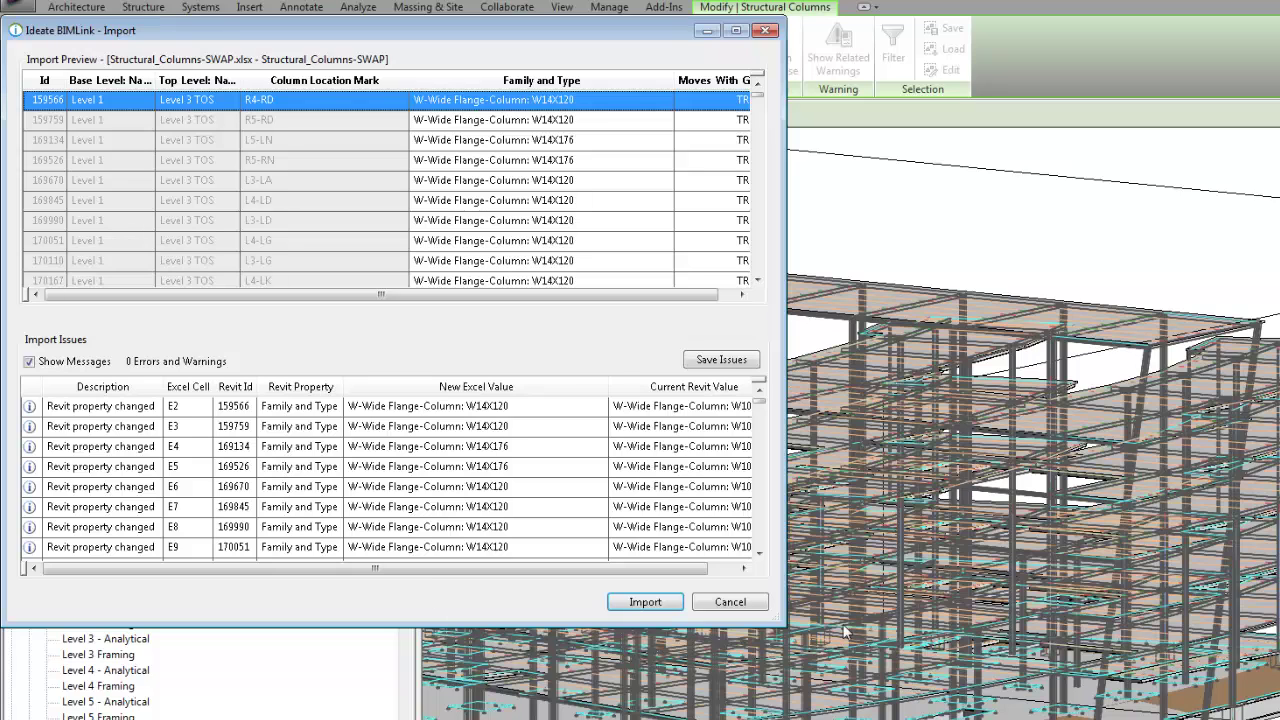
- Save the import issues report as the Excel workbook 'Issues- Structure Columns Swap'
left_click_drag(782, 623, 905, 677)
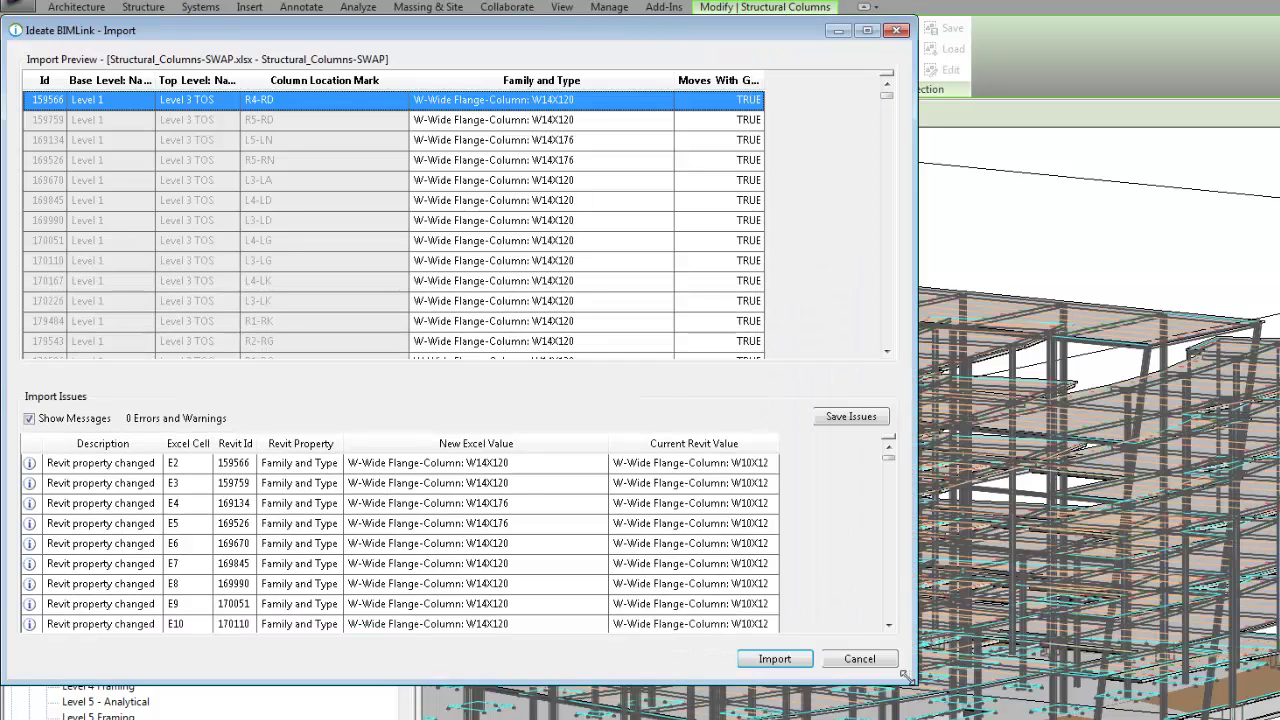
left_click(851, 417)
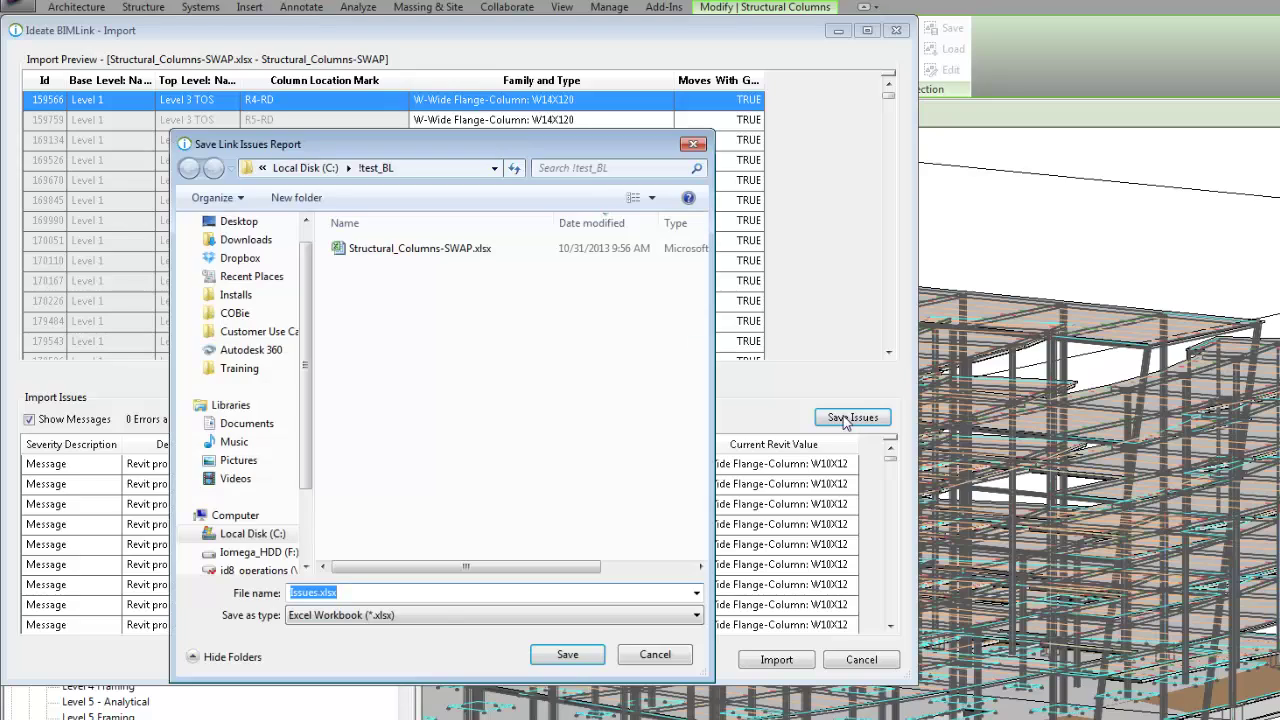
left_click(317, 593)
type("- Structure")
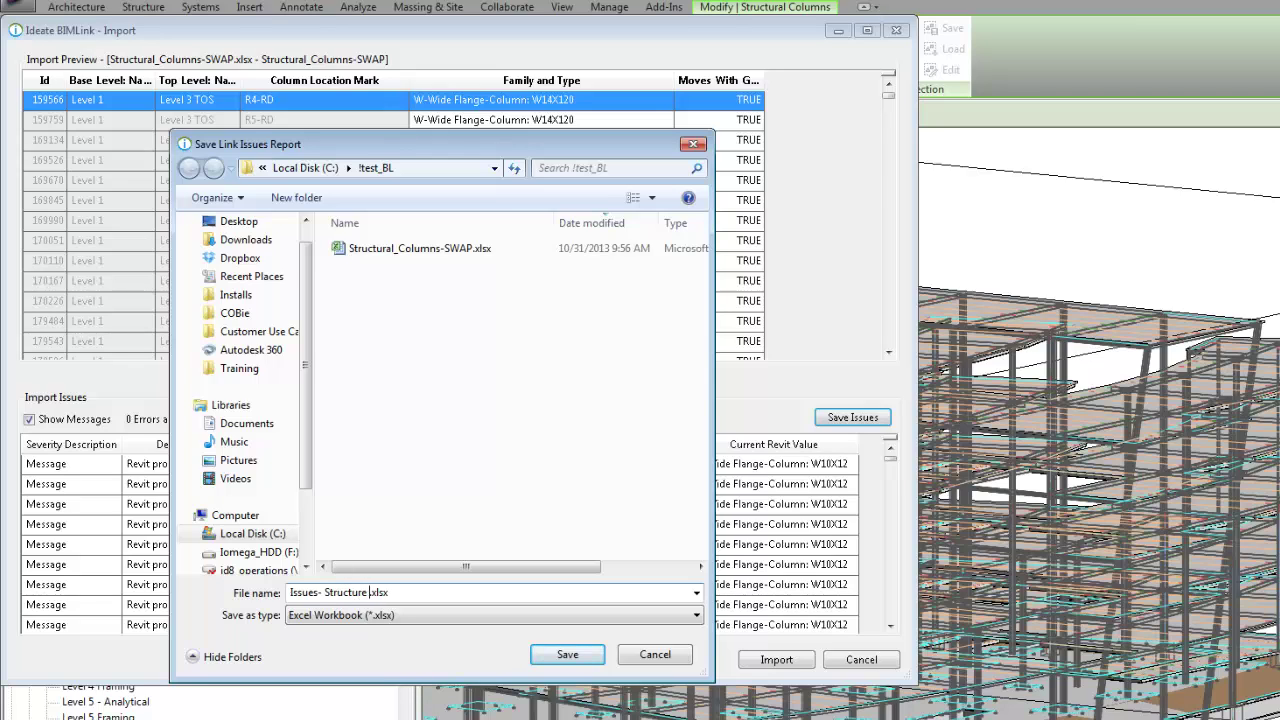
type(" Columns Swap")
key("Return")
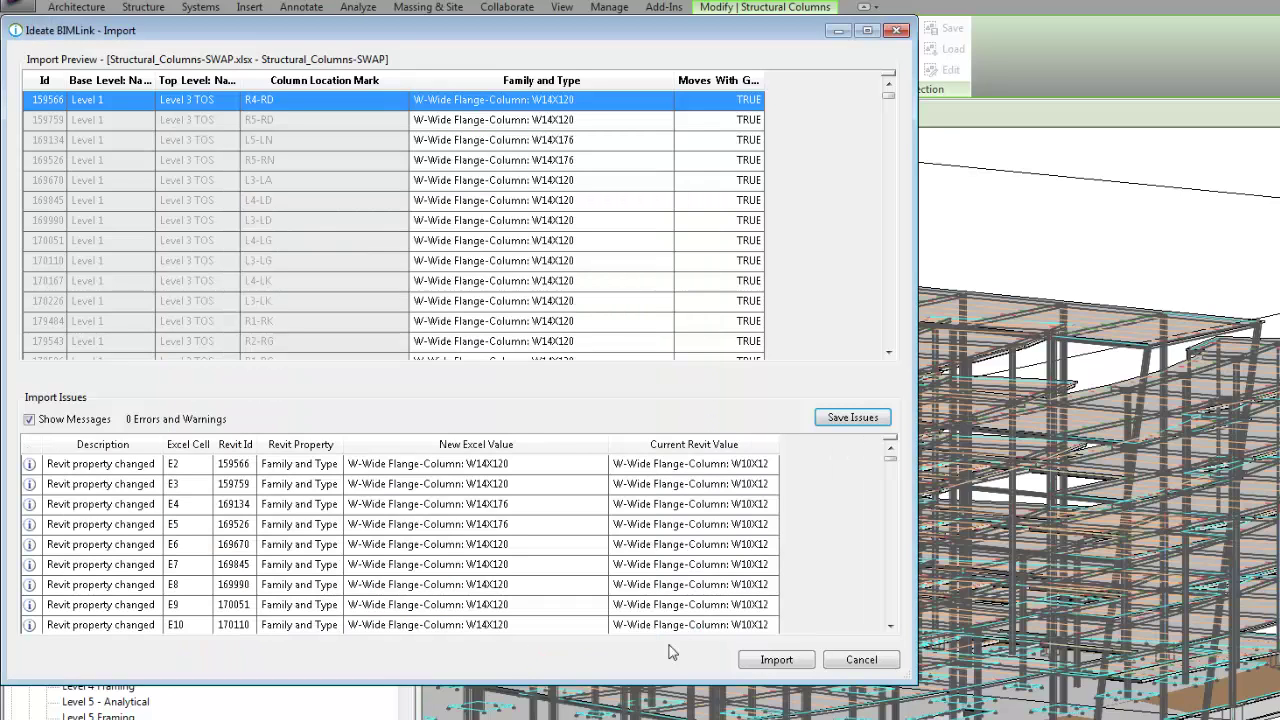
- Apply the eight column type changes to the model and close the BIMLink window
left_click(774, 660)
left_click(330, 512)
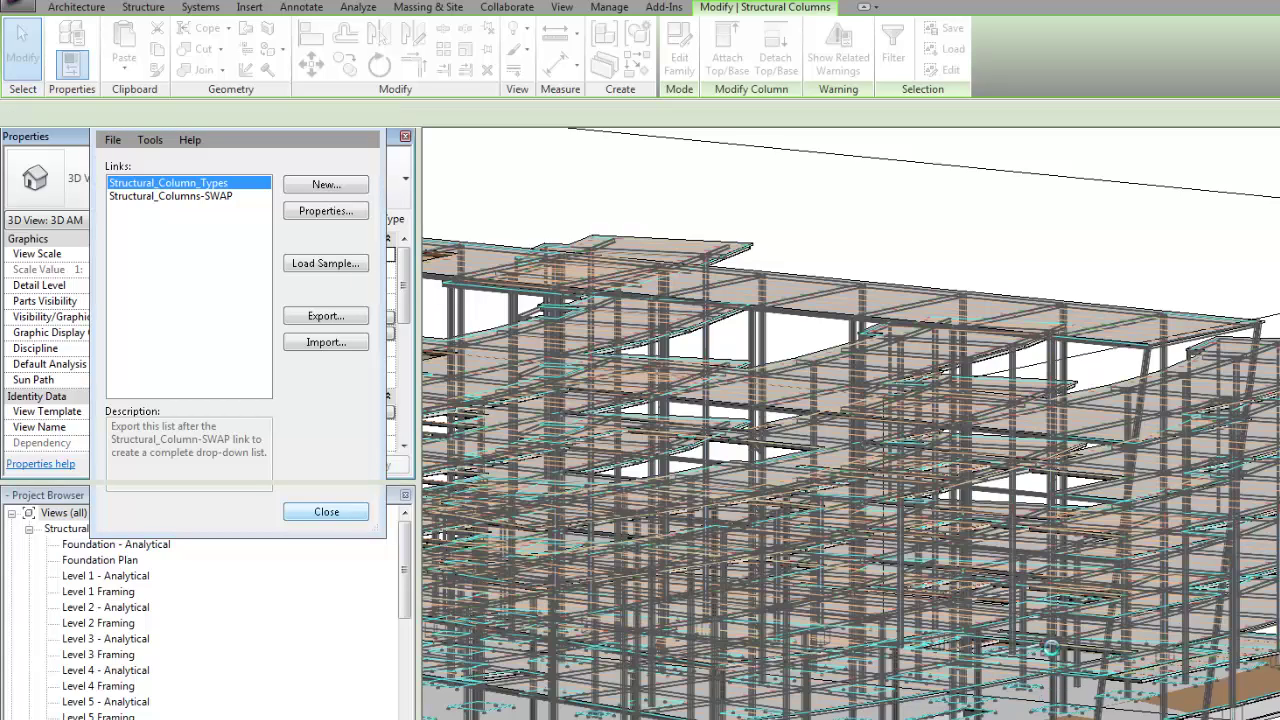